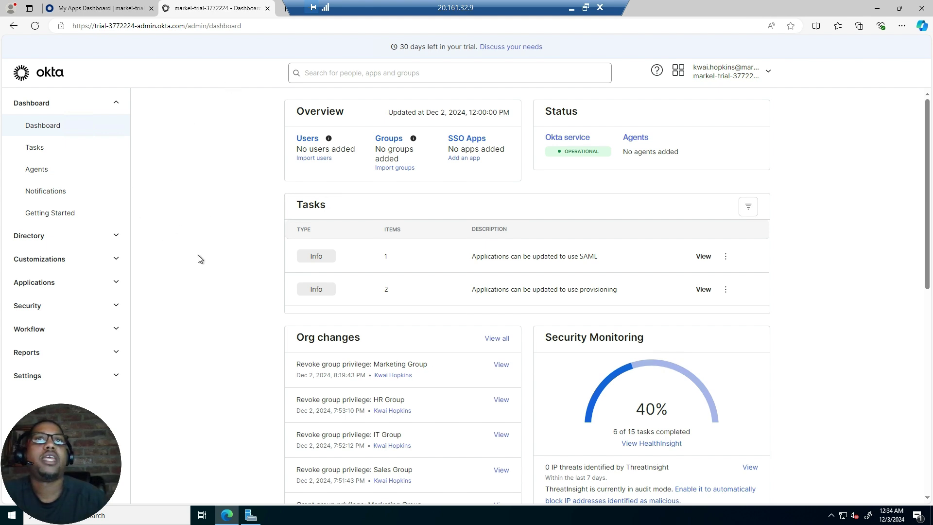
Start adding an Active Directory integration from Directory Integrations and review the agent architecture and installation requirements
left_click(112, 236)
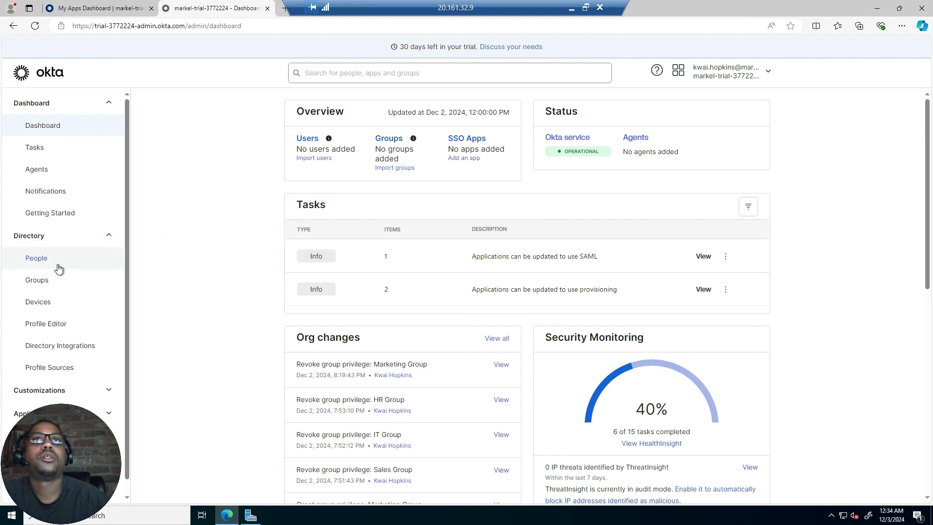
left_click(62, 343)
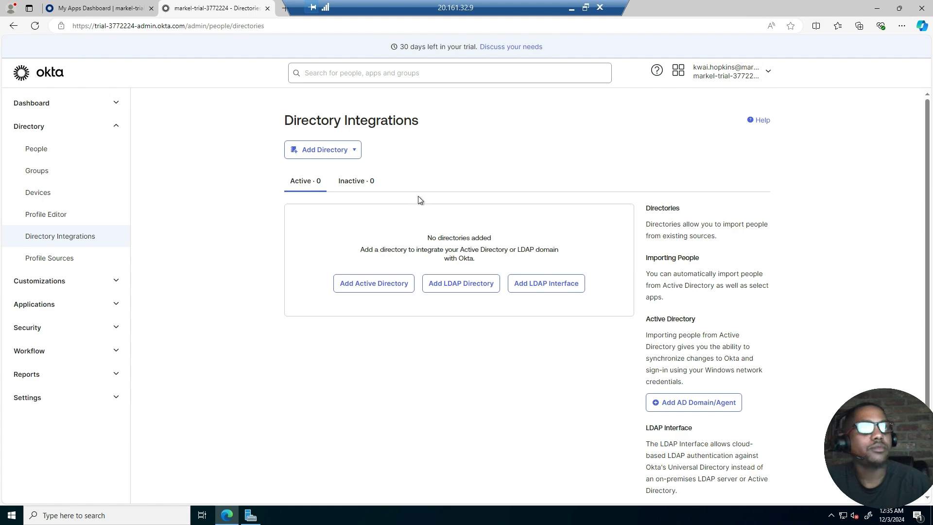
left_click(361, 287)
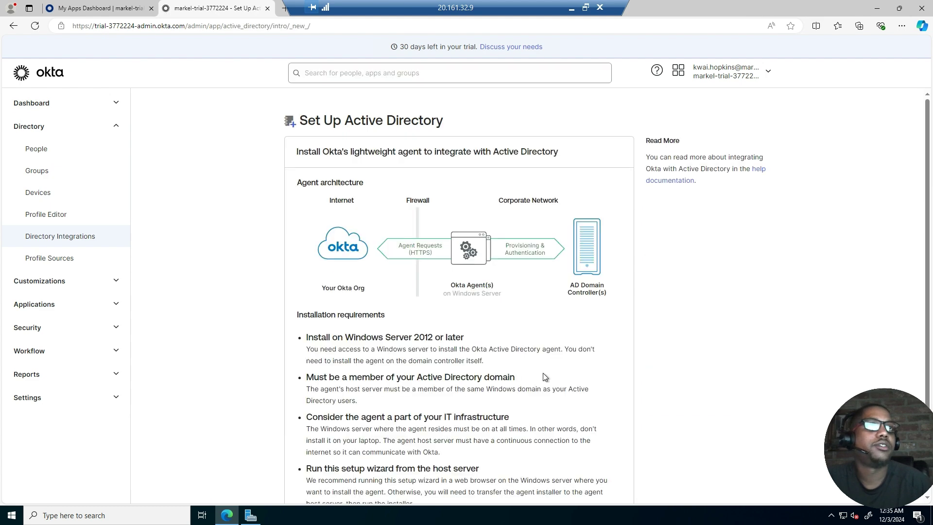
scroll(423, 233, "down", 1)
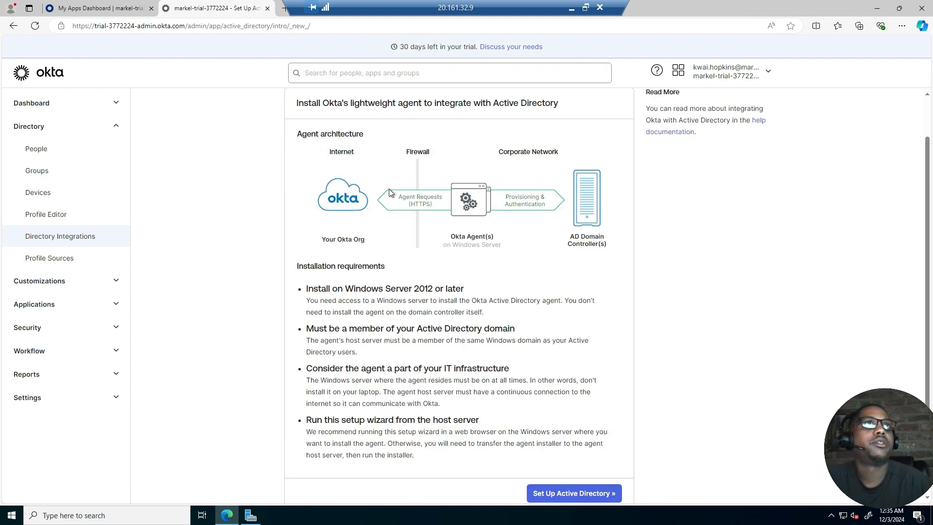
scroll(389, 193, "up", 1)
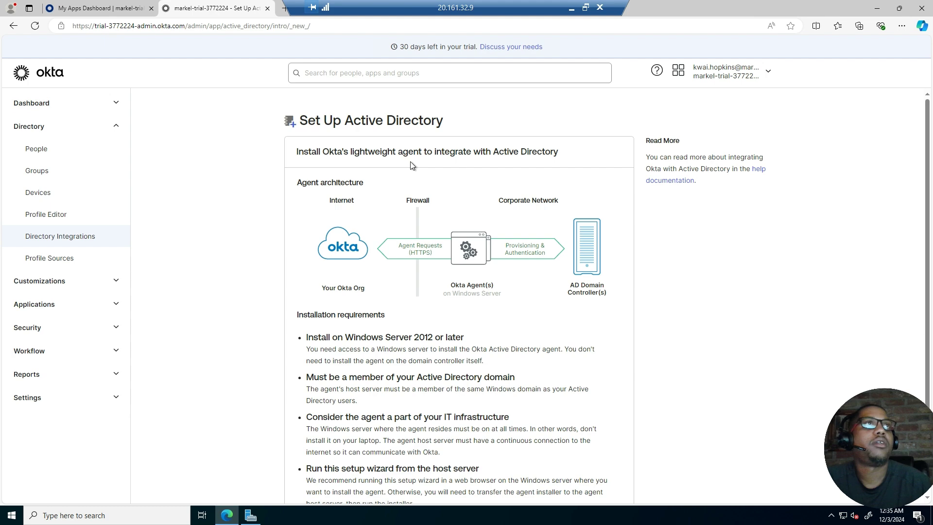
scroll(428, 219, "down", 1)
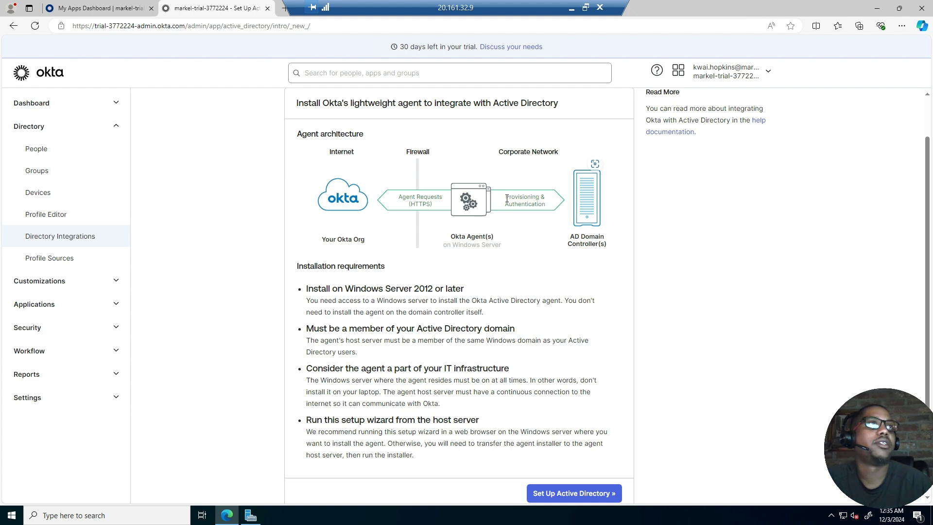
scroll(428, 287, "down", 2)
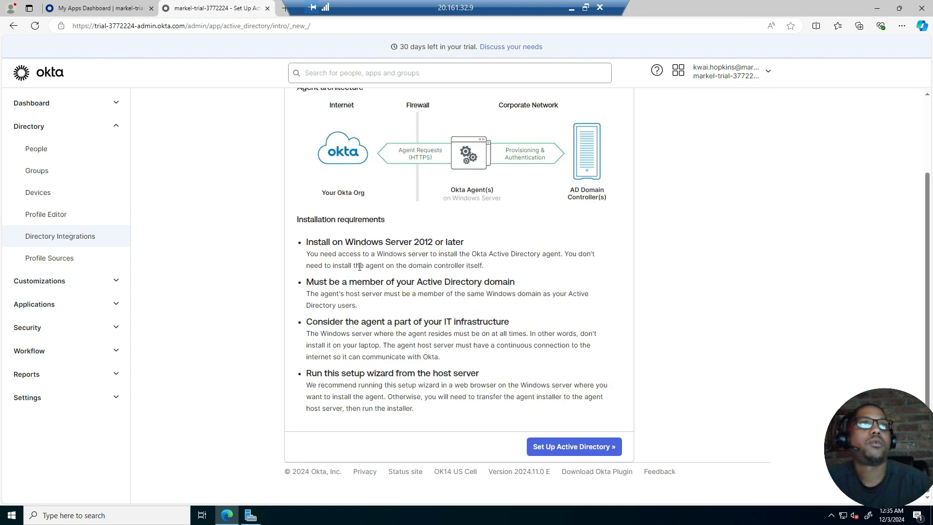
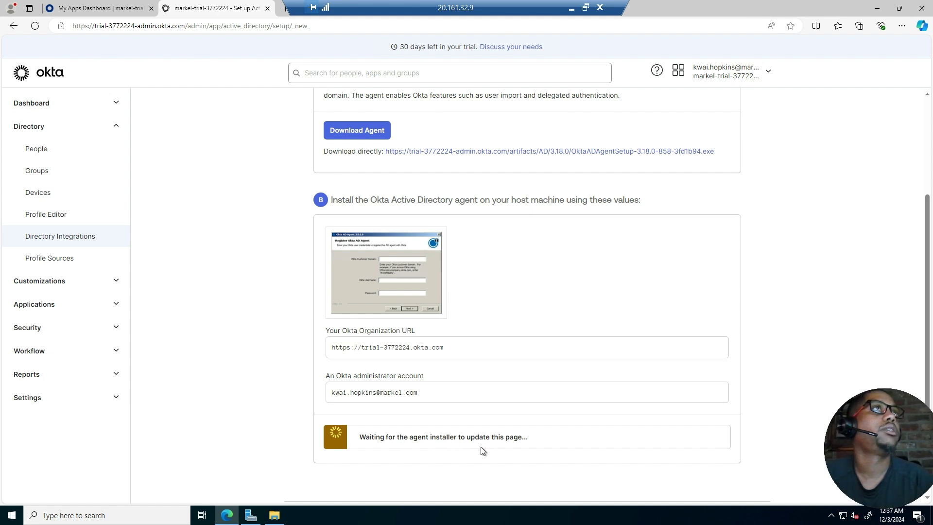
Reload the Active Directory setup page, download the Okta AD agent installer, and check the installation values provided
left_click(35, 26)
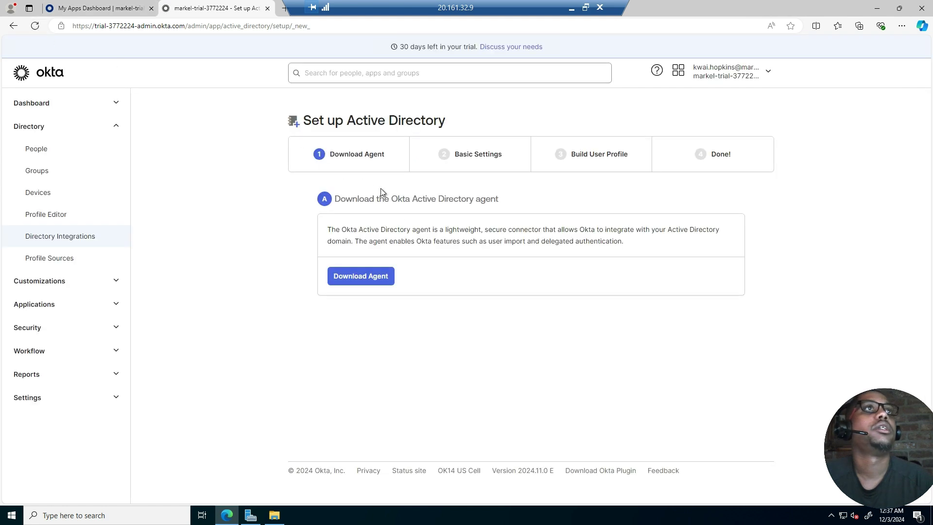
left_click(373, 282)
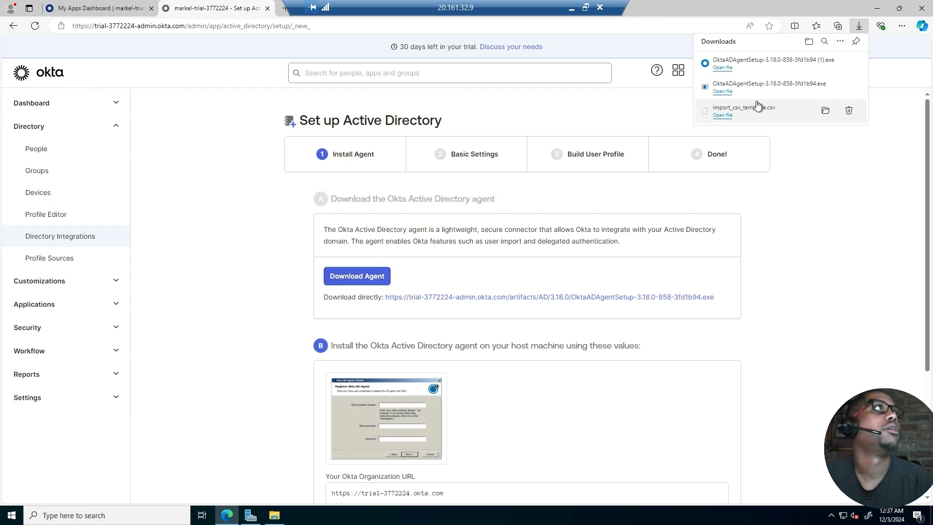
scroll(610, 344, "down", 4)
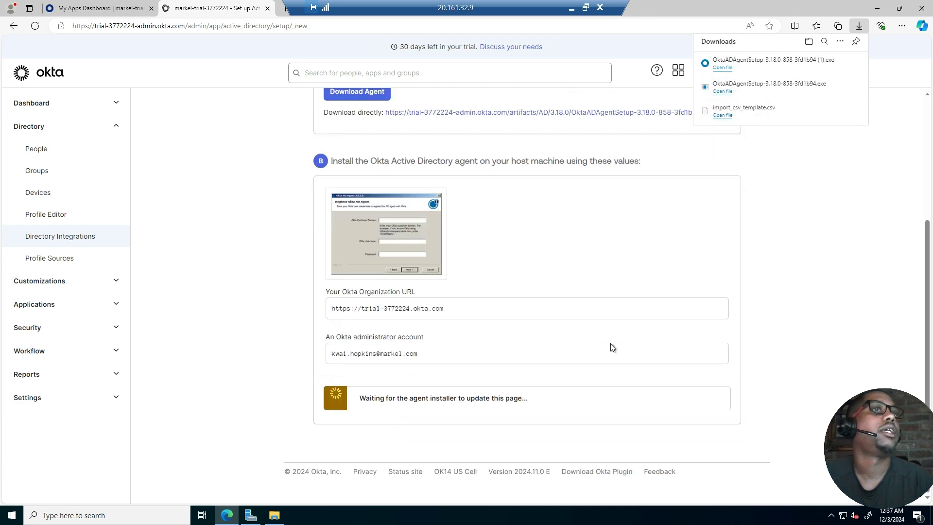
scroll(720, 300, "up", 2)
scroll(721, 300, "up", 2)
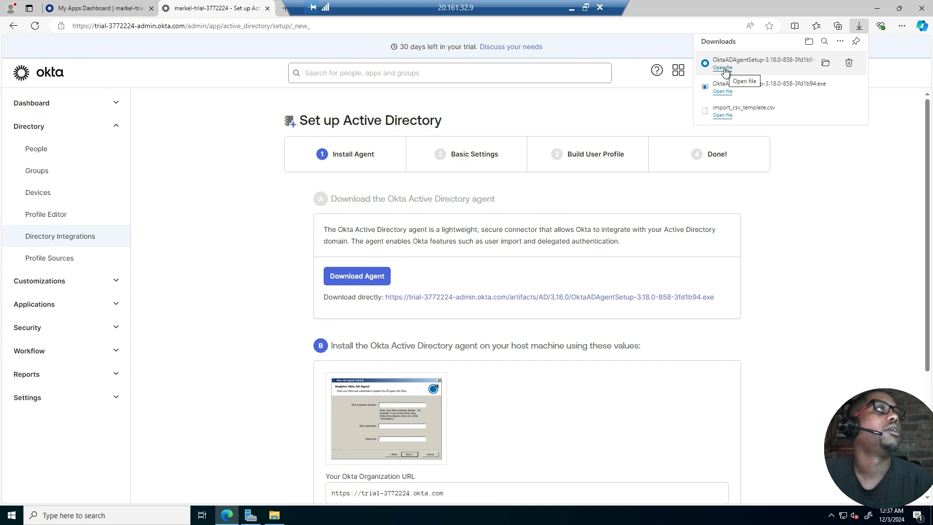
Run the newest OktaADAgentSetup-3.18.0 file and install the agent in C:\Program Files (x86)\Okta\Okta AD Agent
left_click(724, 68)
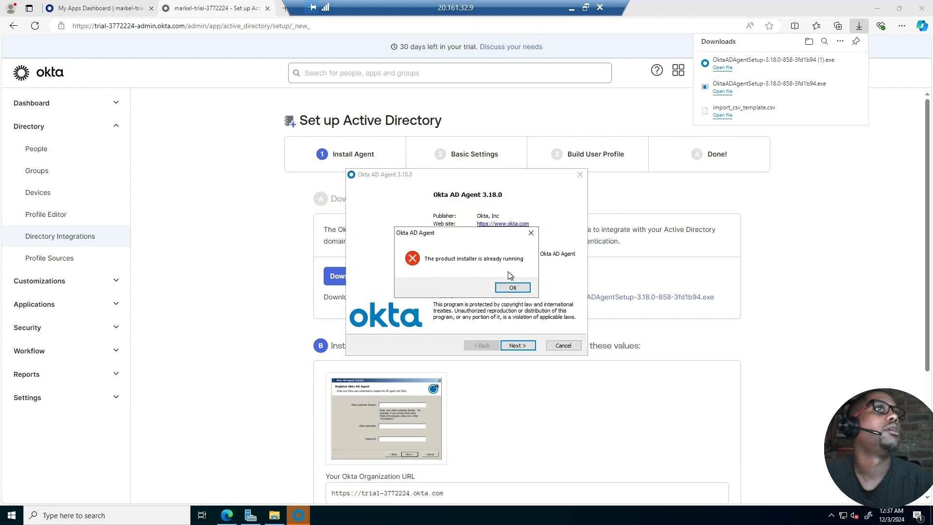
left_click(532, 234)
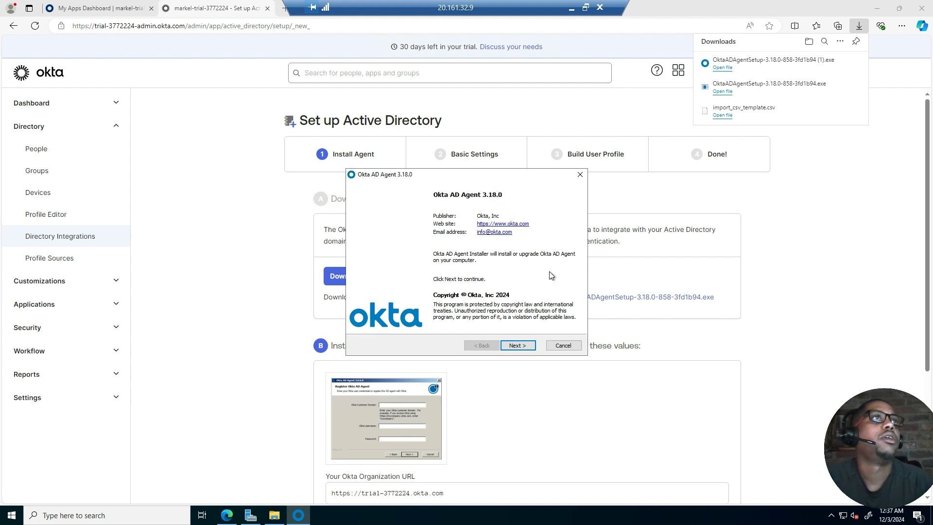
left_click(515, 347)
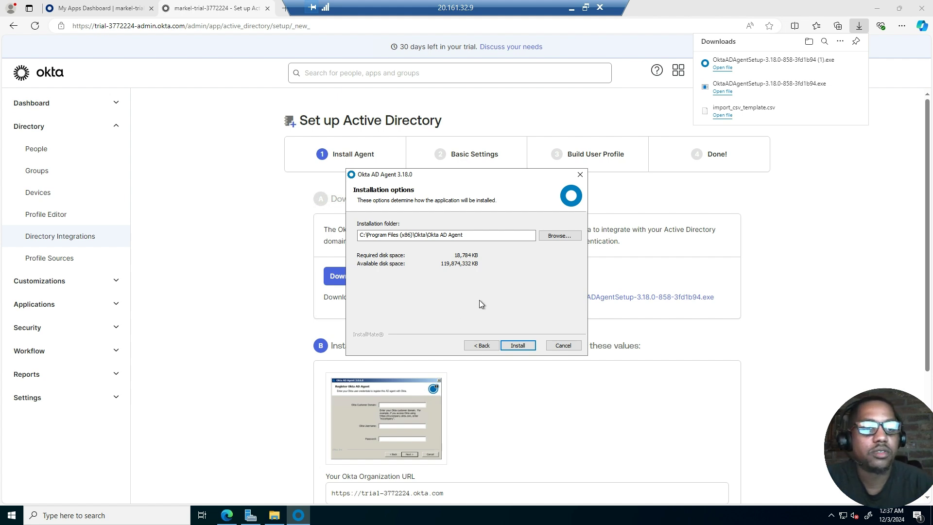
left_click(518, 345)
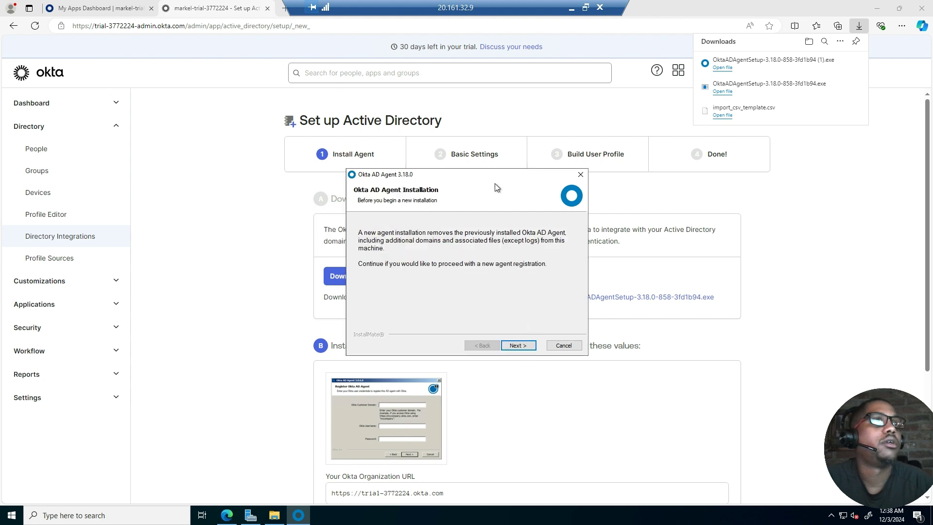
left_click_drag(453, 178, 715, 206)
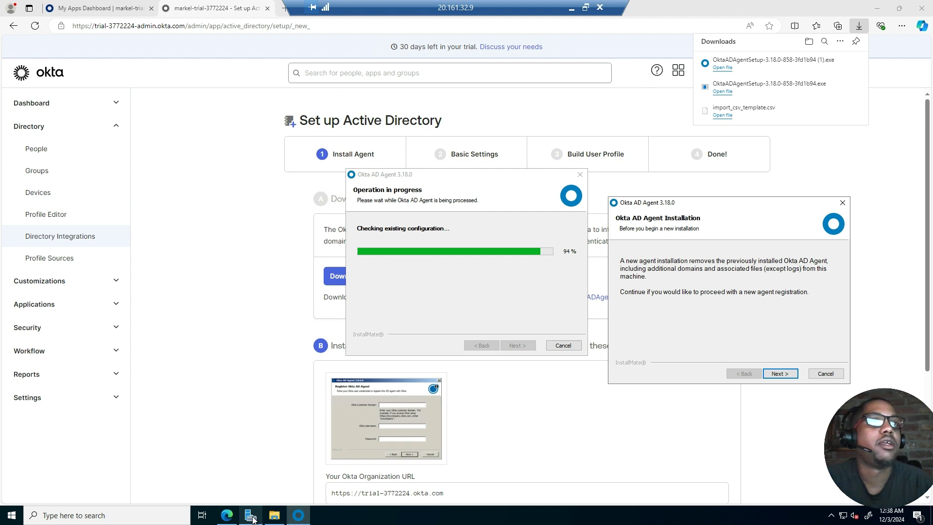
Open Active Directory Users and Computers and examine the accounts and groups in the Users container of Home.local
left_click(274, 517)
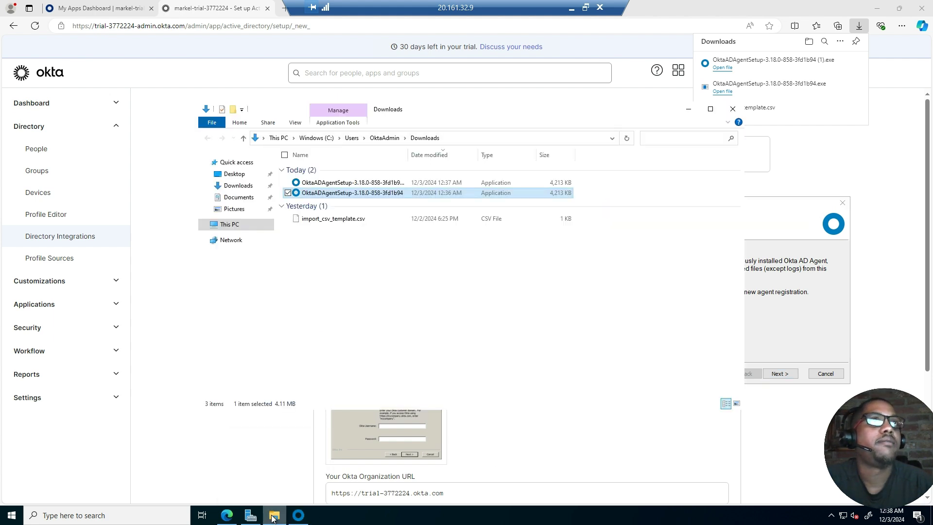
left_click(732, 112)
left_click(10, 517)
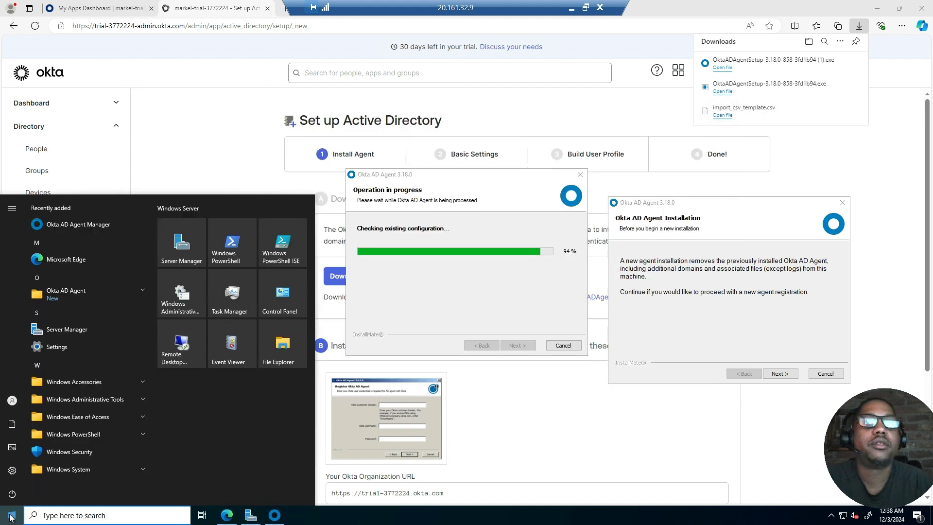
mouse_move(14, 495)
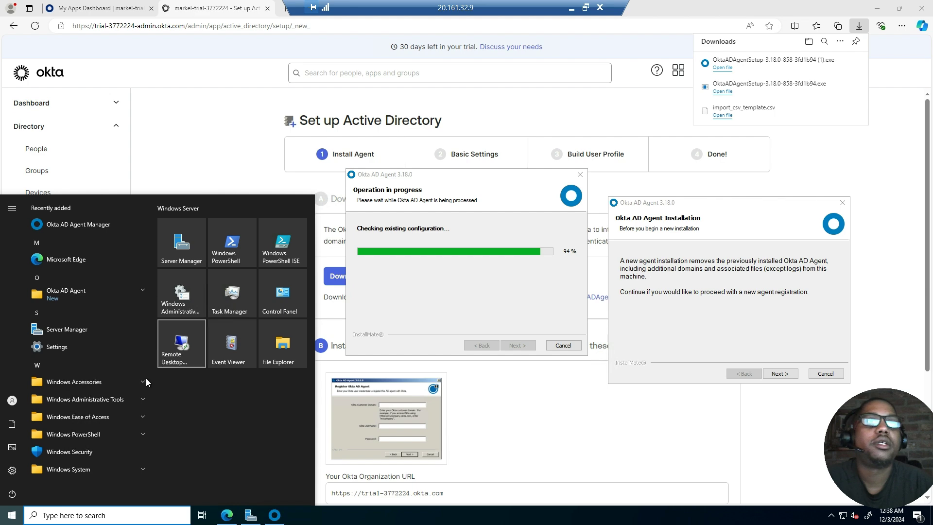
left_click(142, 401)
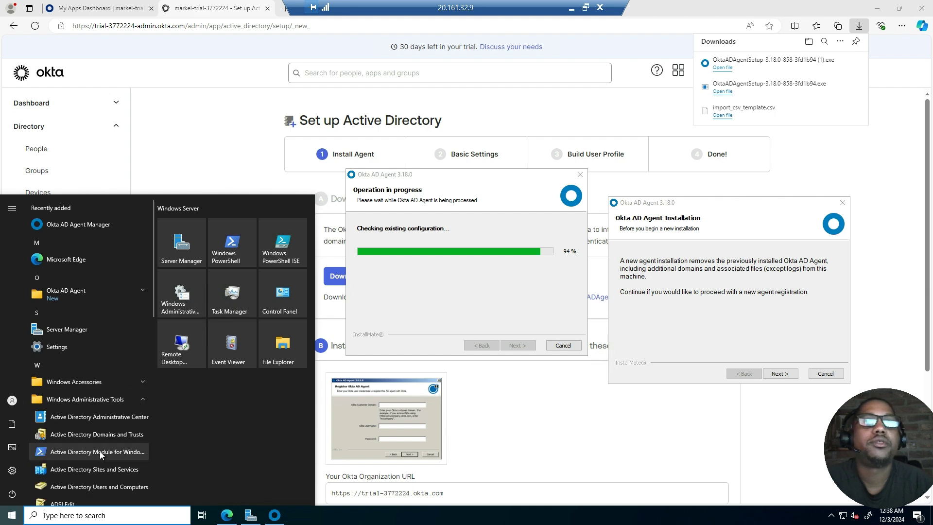
left_click(123, 486)
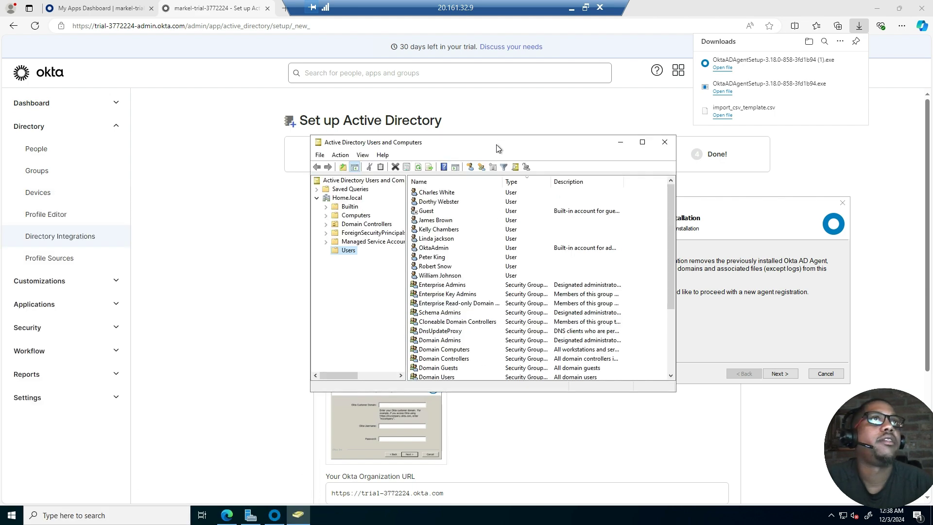
left_click_drag(498, 144, 224, 176)
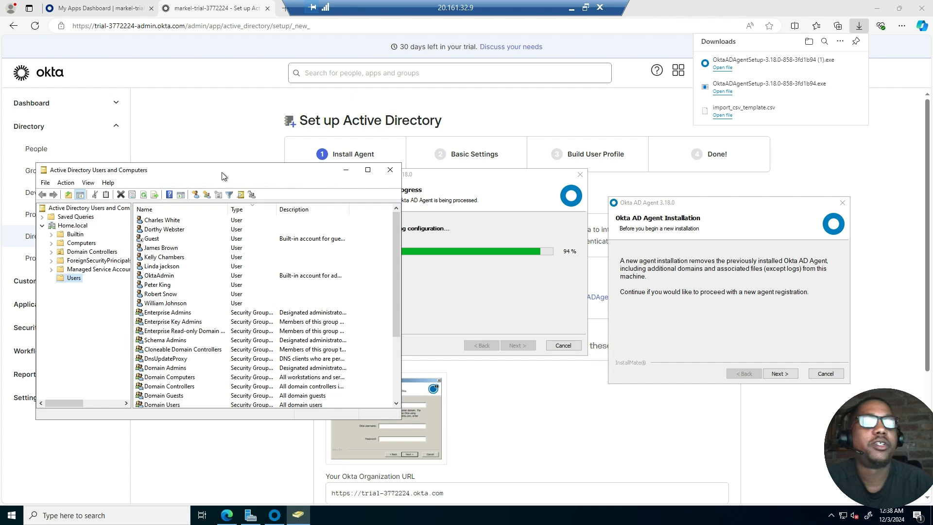
left_click_drag(222, 174, 222, 176)
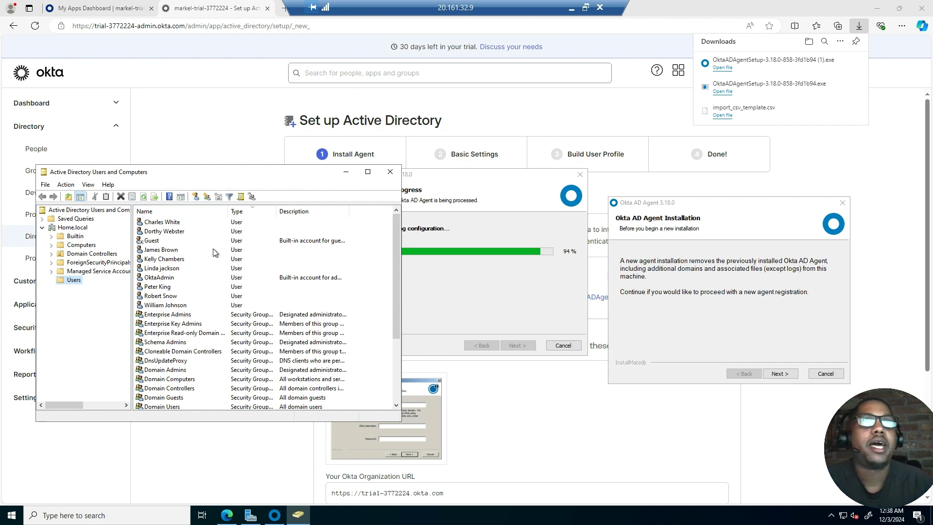
scroll(153, 270, "down", 1)
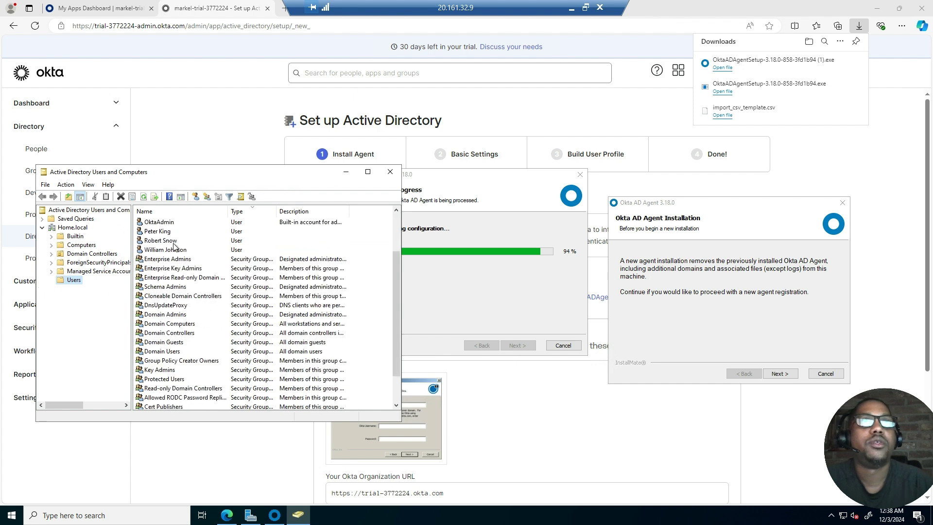
scroll(144, 245, "down", 1)
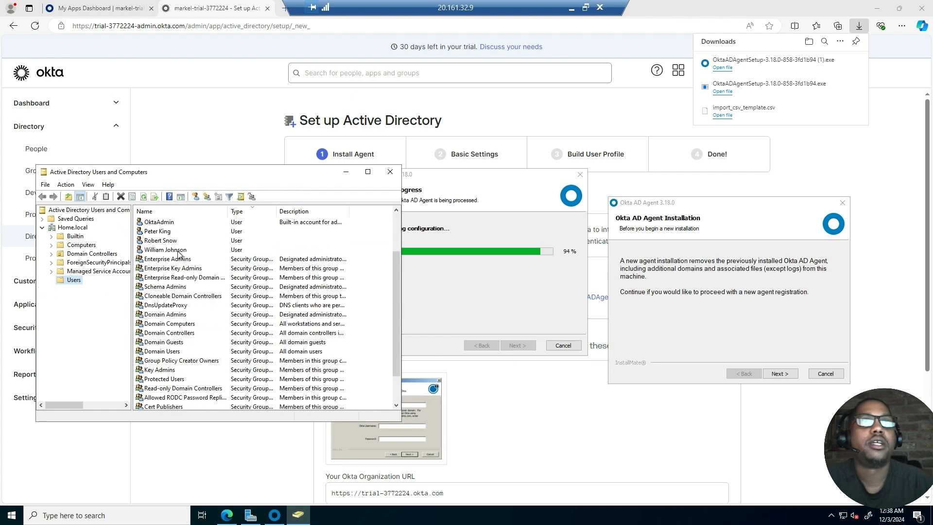
left_click(347, 173)
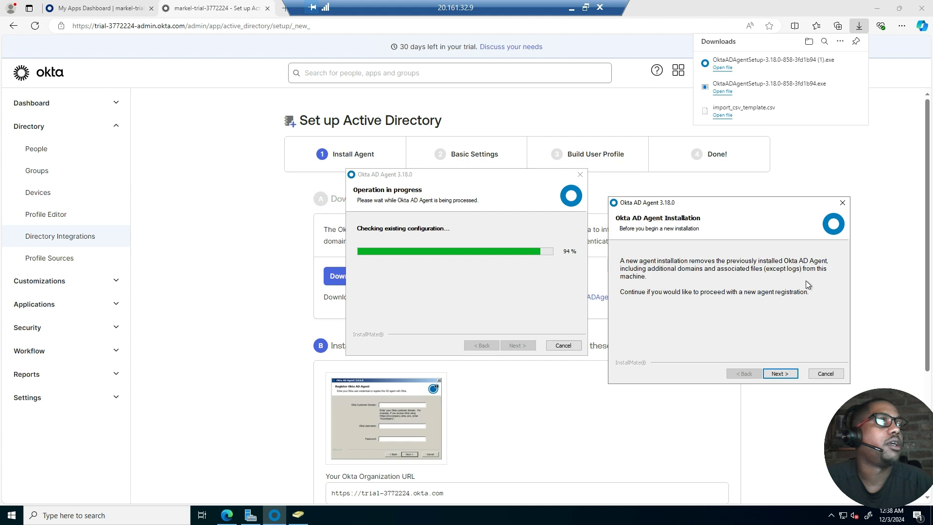
Proceed with a new agent registration in the installer and accept Home.local as the domain to manage
left_click(779, 374)
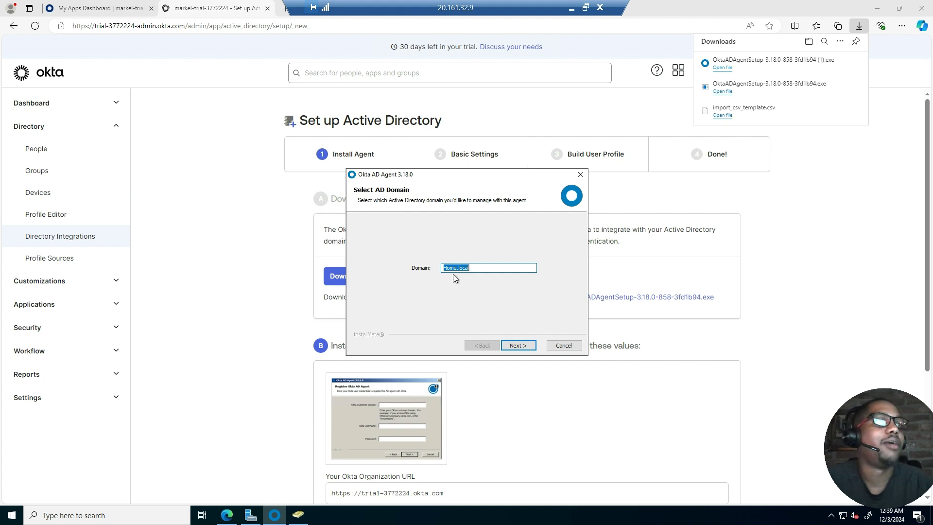
left_click(517, 346)
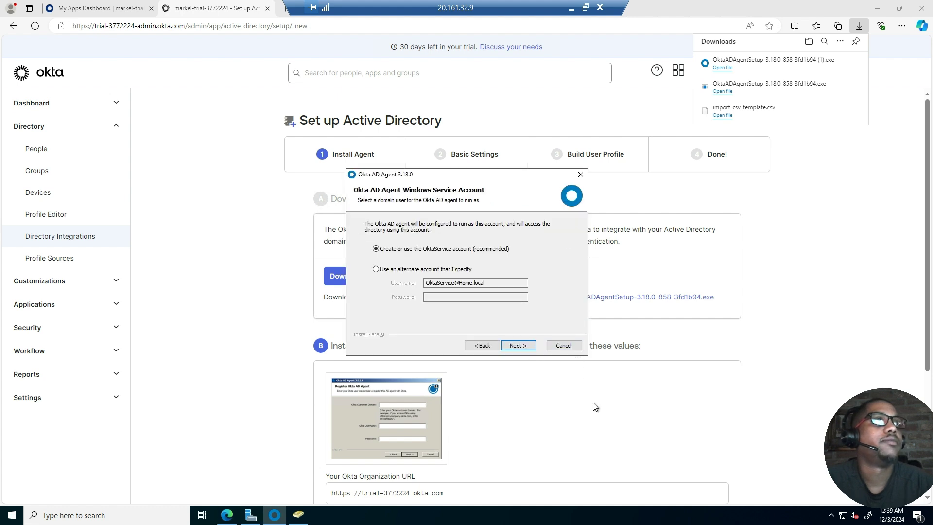
left_click_drag(484, 175, 683, 173)
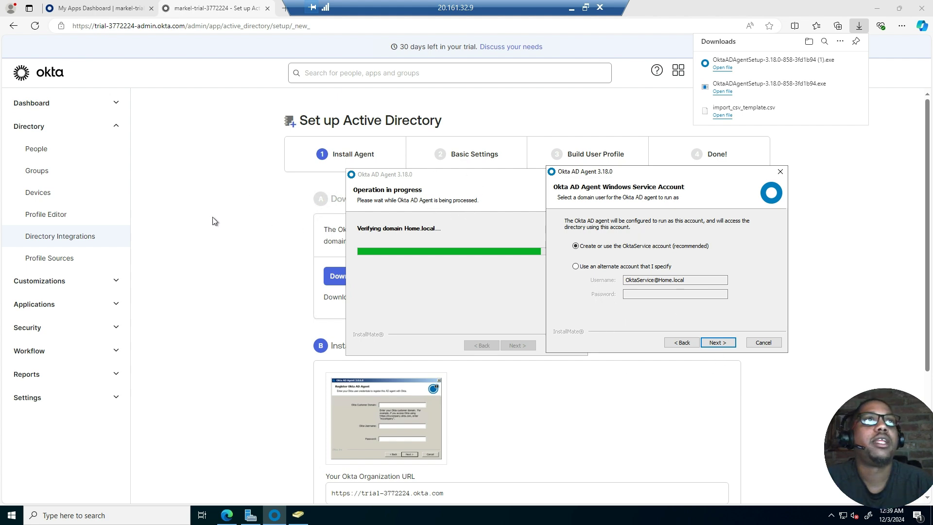
Return to the Okta setup page in the browser and review the organization URL and administrator account for the agent
left_click(238, 219)
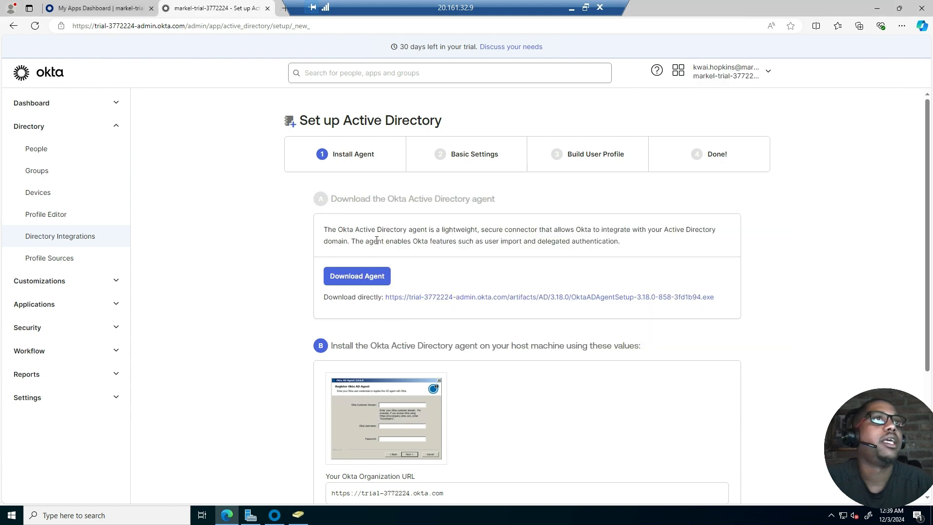
scroll(415, 266, "down", 4)
scroll(515, 294, "up", 4)
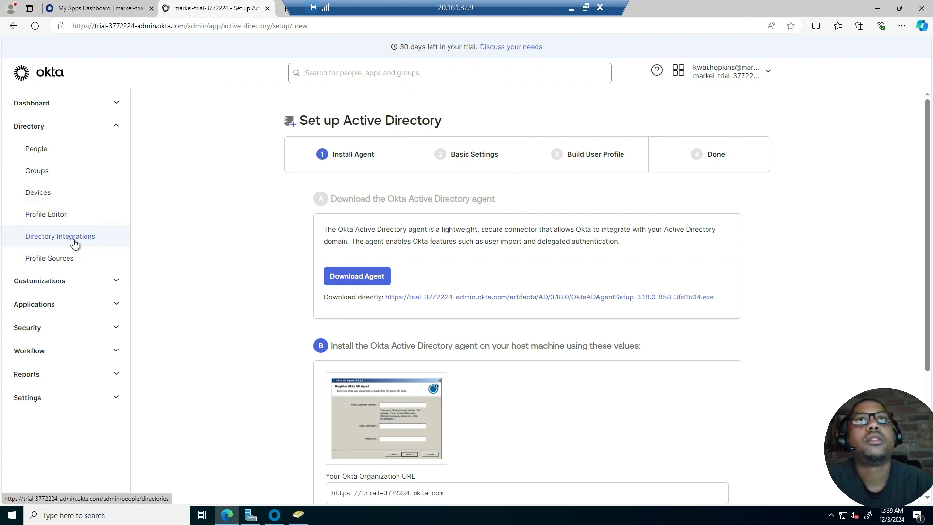
scroll(576, 431, "down", 2)
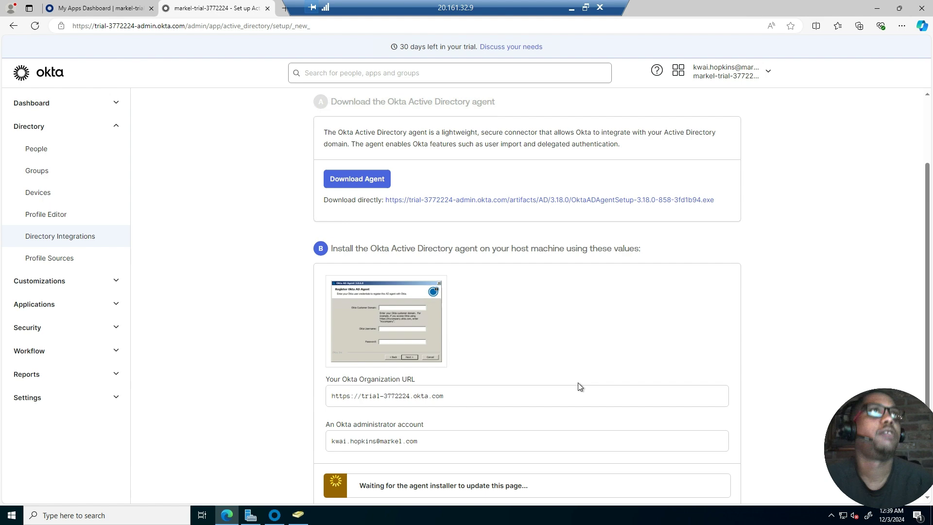
scroll(598, 292, "down", 2)
scroll(543, 221, "up", 4)
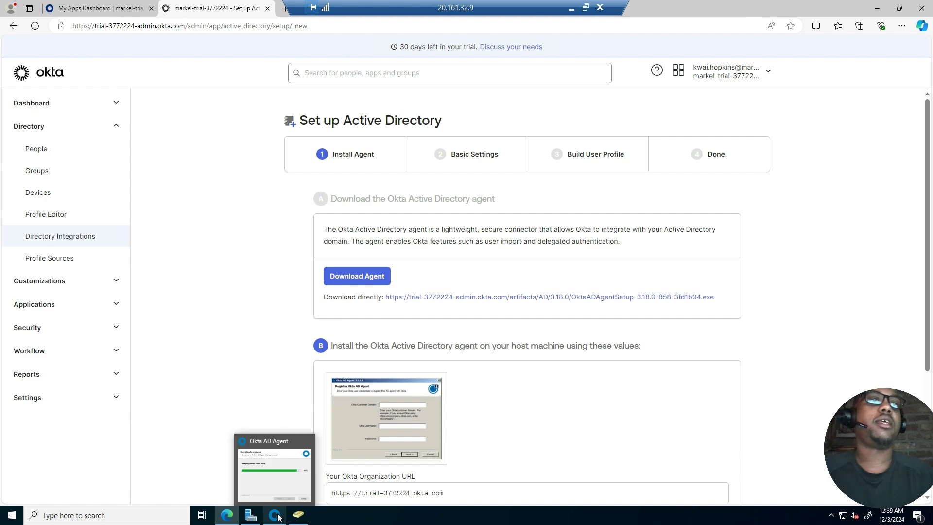
Bring up Active Directory Users and Computers and arrange it beside the agent installer's Windows service account page
left_click(298, 515)
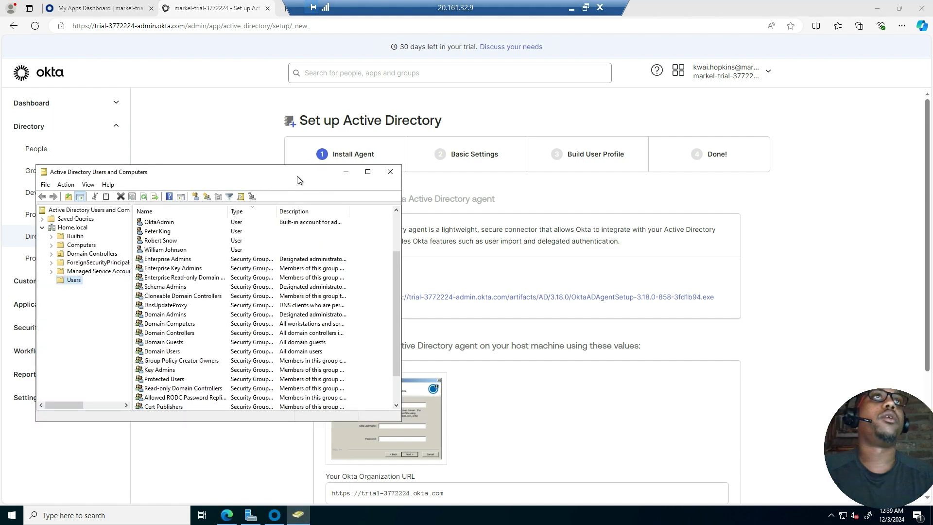
left_click_drag(298, 180, 363, 116)
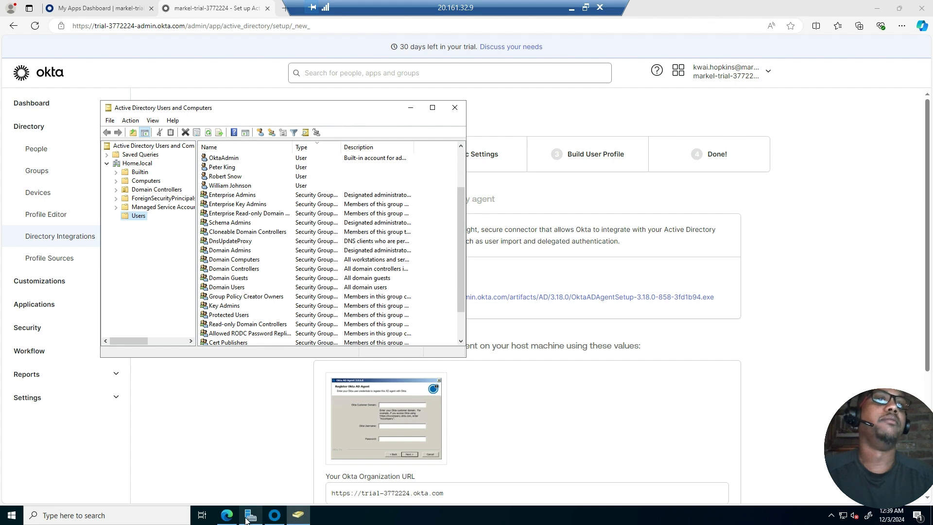
left_click(276, 516)
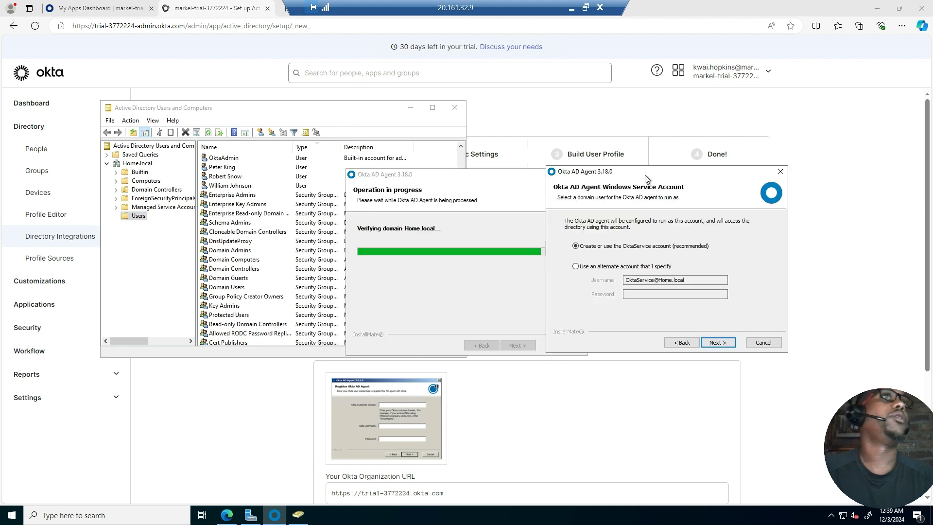
left_click_drag(646, 175, 696, 162)
left_click_drag(374, 113, 496, 122)
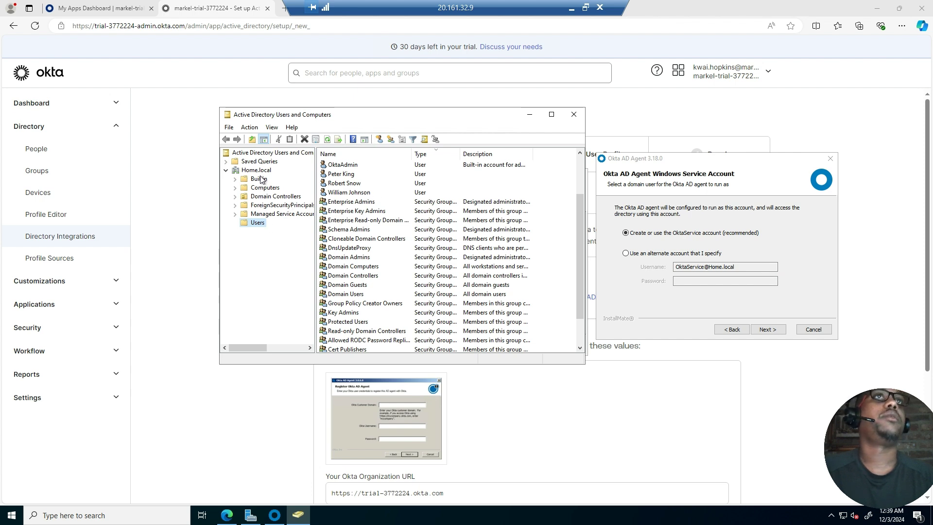
Start a new user in the Users container of Home.local with first name Okta and last name Service
right_click(257, 224)
mouse_move(307, 256)
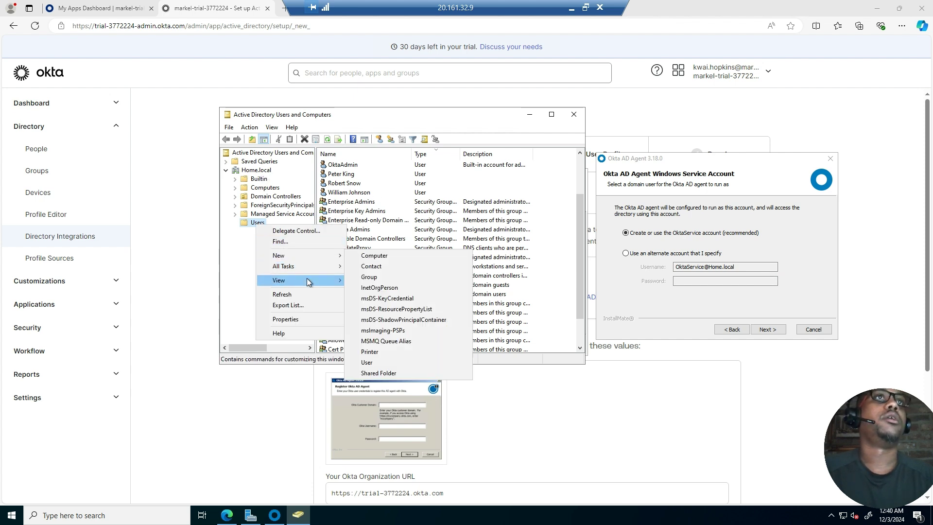
left_click(368, 363)
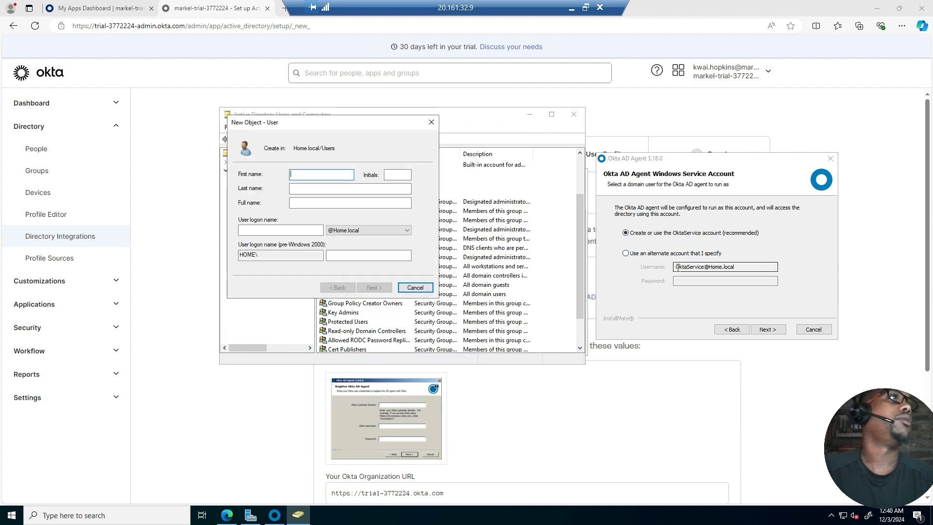
left_click_drag(677, 267, 701, 267)
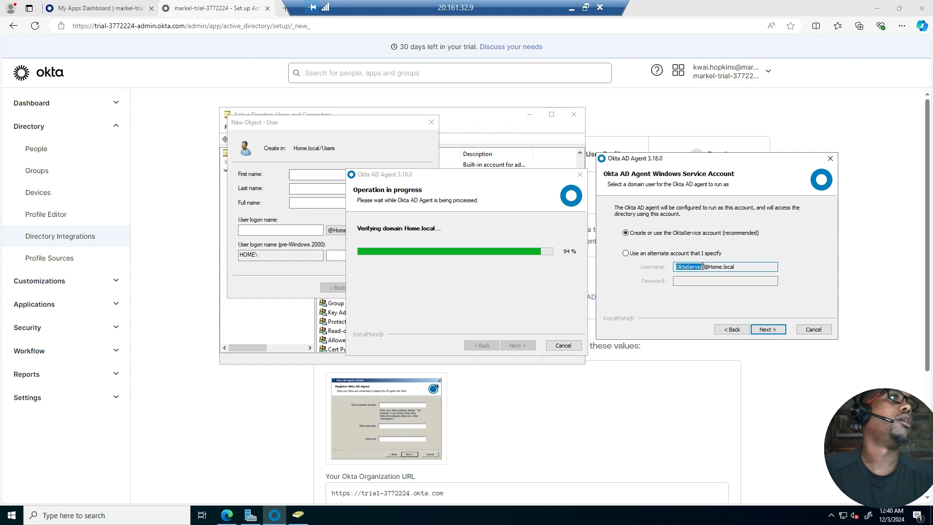
left_click(309, 176)
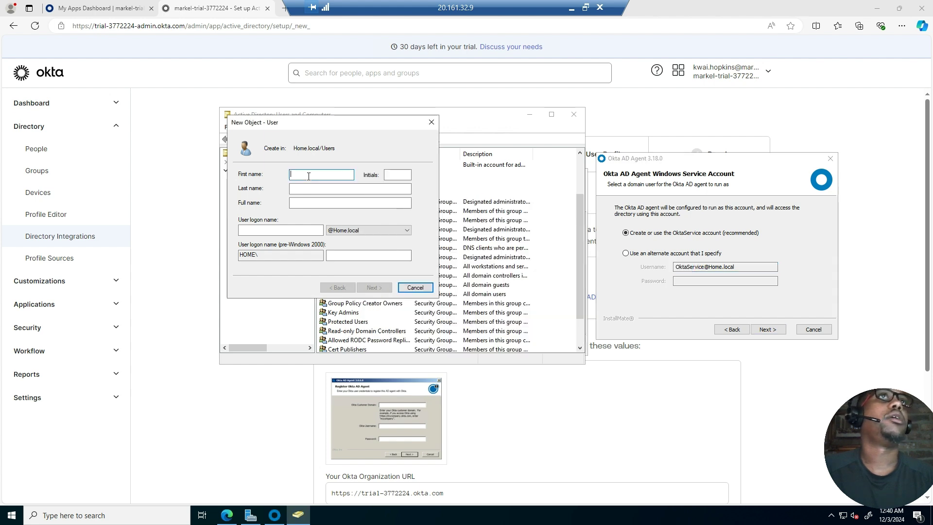
type("Okta")
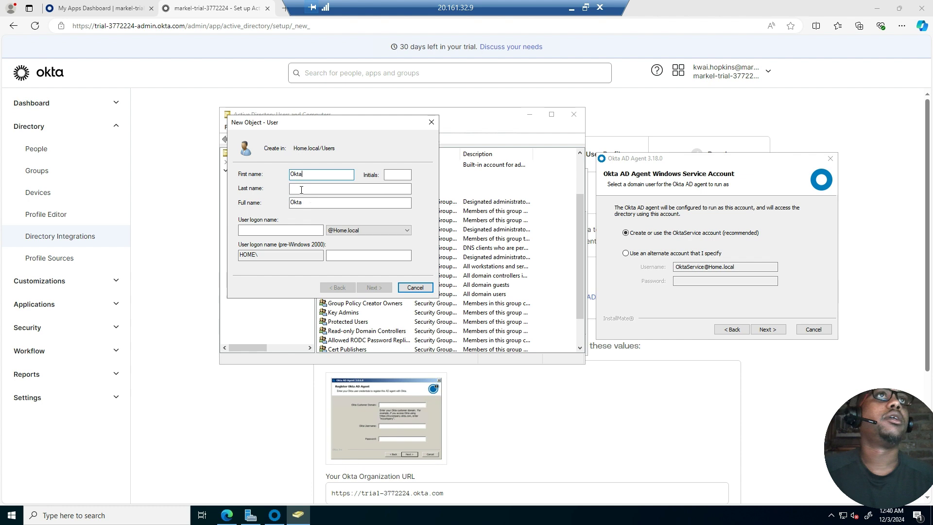
left_click(298, 188)
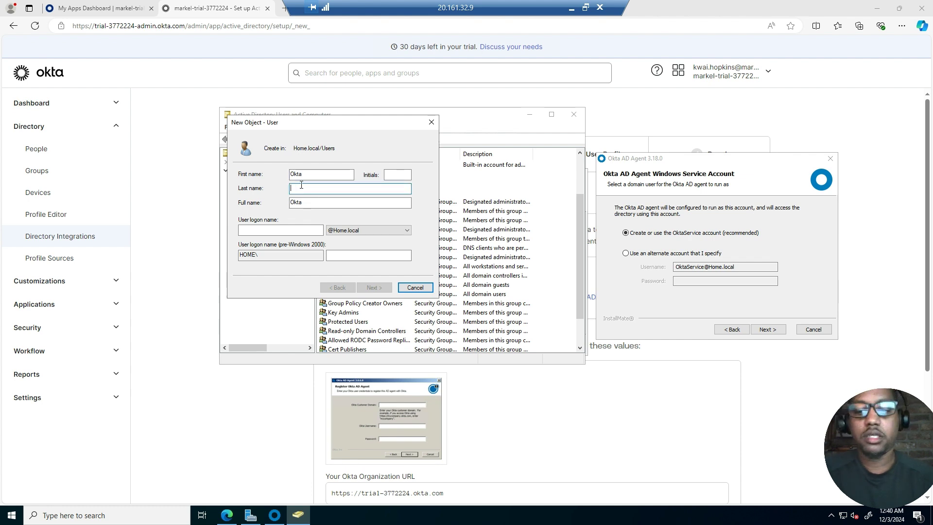
type("Service")
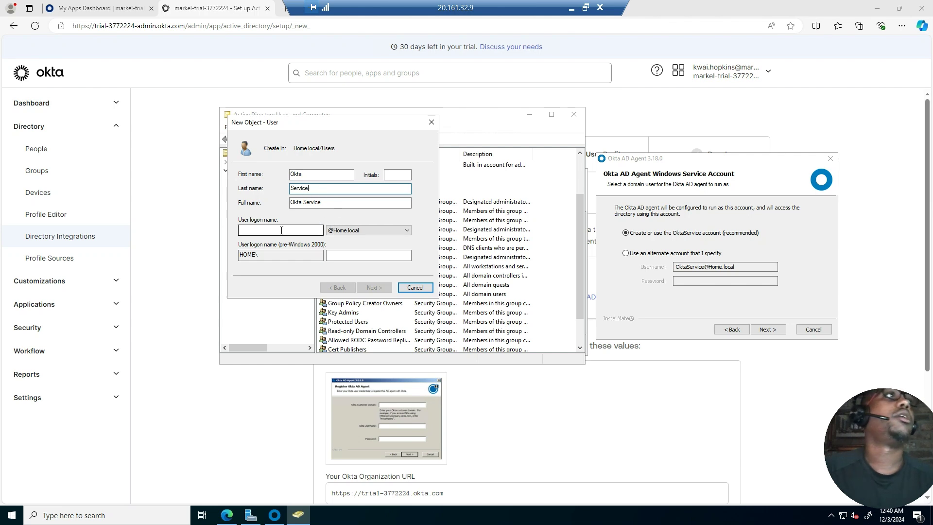
Set the new user's logon name to OktaService, copied from the installer's service account username, and continue to the password settings
left_click_drag(688, 267, 676, 267)
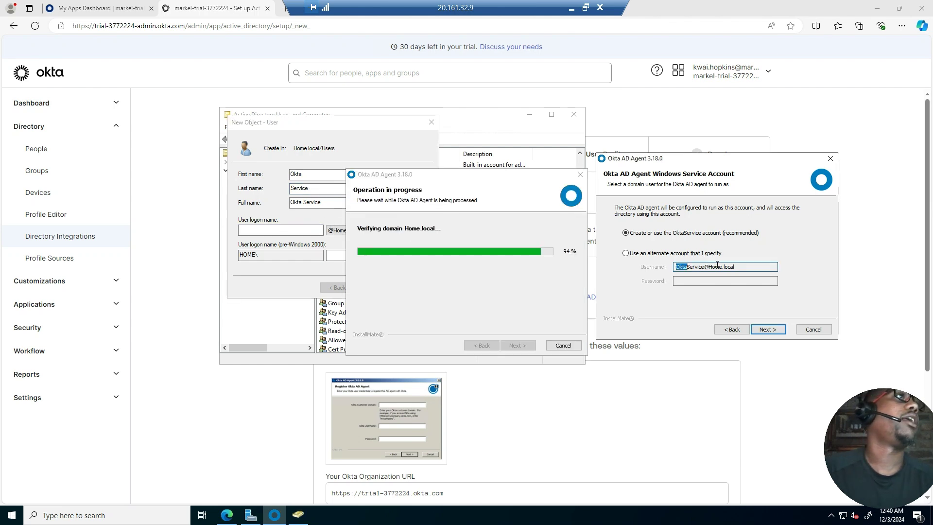
double_click(734, 265)
right_click(734, 267)
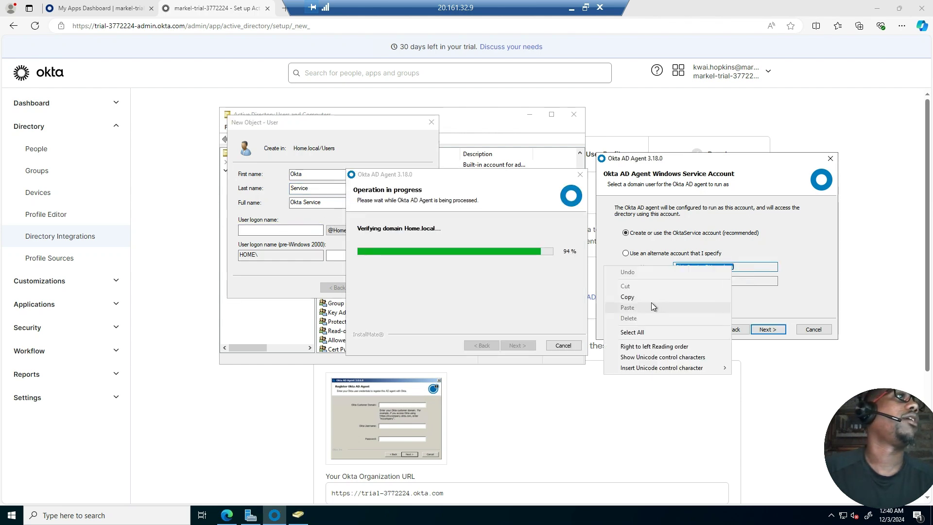
left_click(632, 297)
left_click(254, 229)
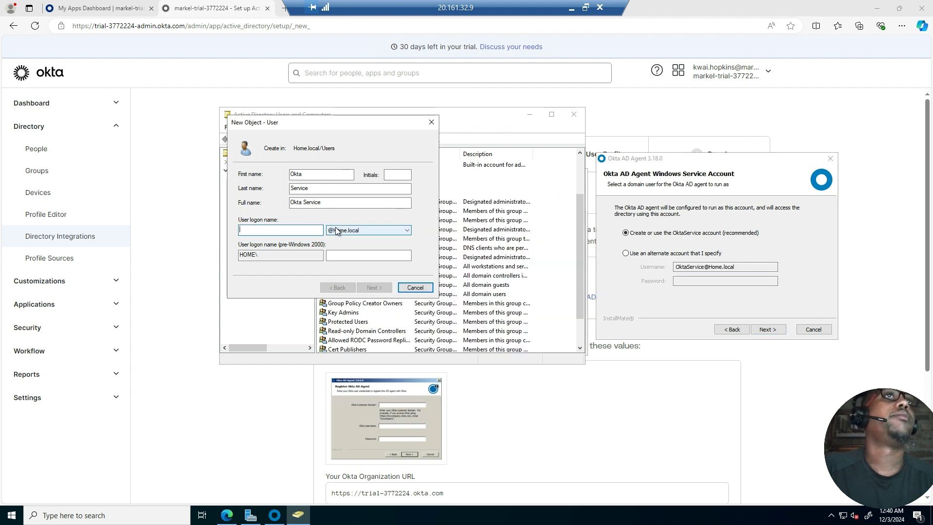
right_click(275, 229)
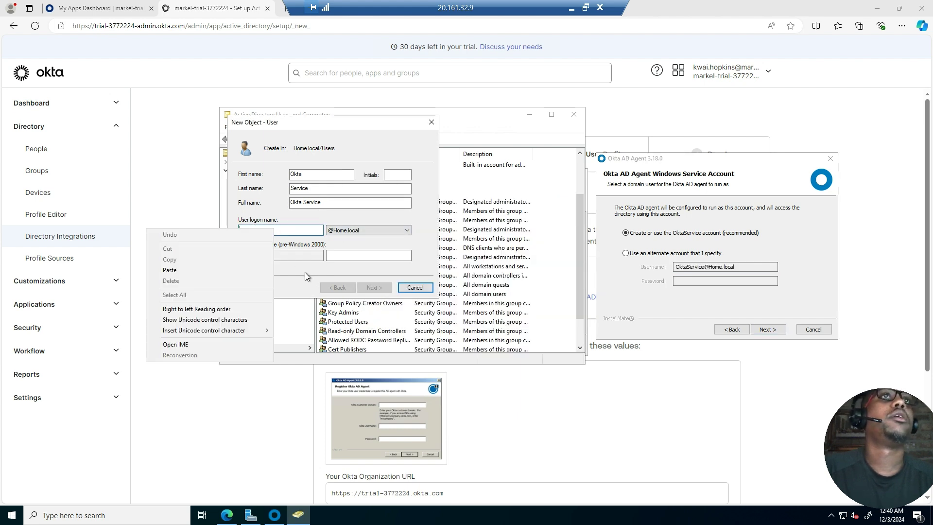
left_click(192, 276)
key("BackSpace")
key("BackSpace")
key("BackSpace")
key("BackSpace")
key("BackSpace")
key("BackSpace")
key("BackSpace")
key("BackSpace")
key("BackSpace")
key("BackSpace")
key("BackSpace")
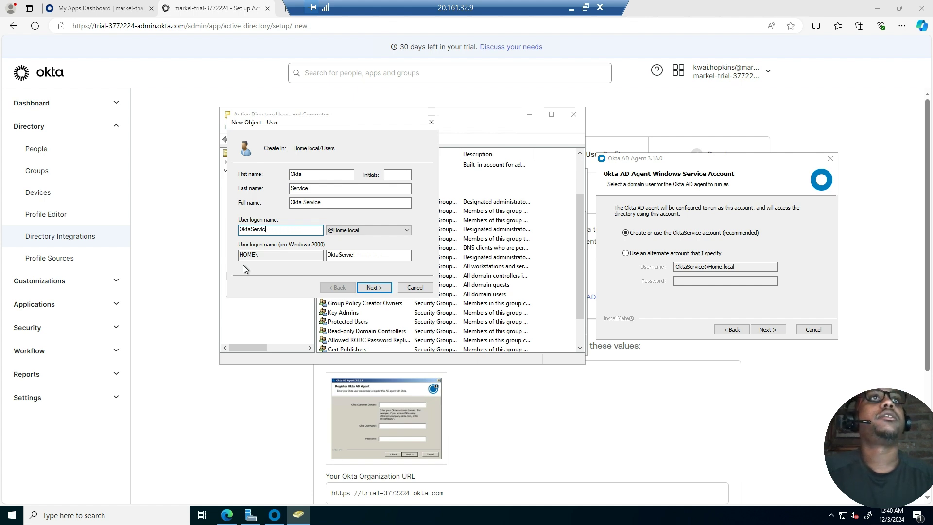
type("e")
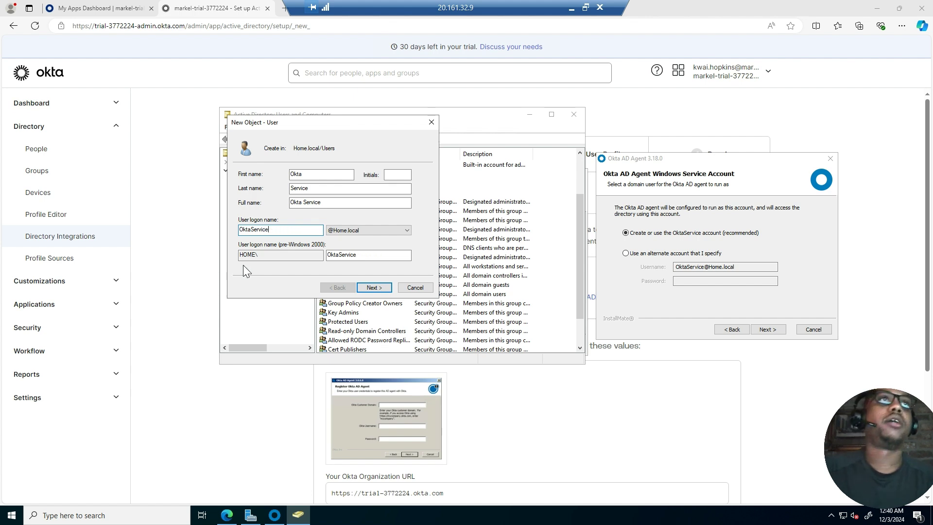
left_click(373, 288)
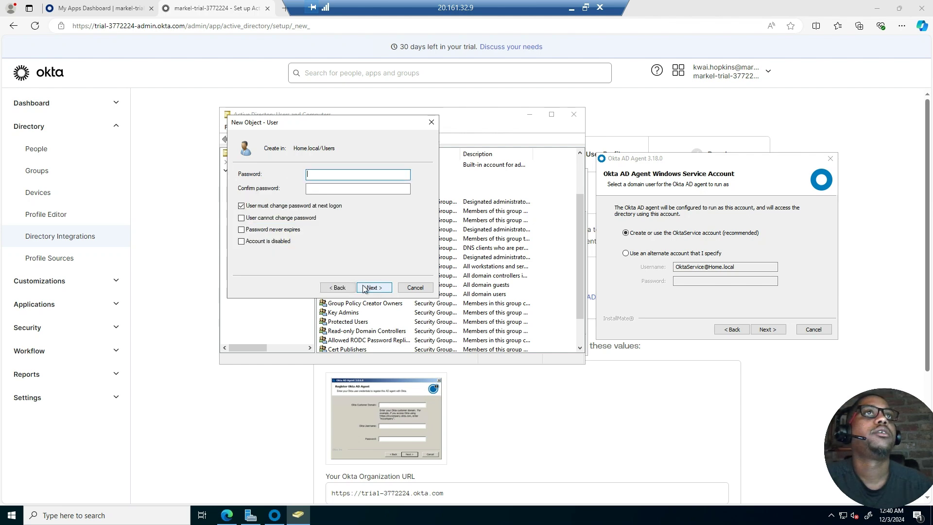
Remove the requirement to change the password at next logon and enter the service account's password
left_click(241, 206)
left_click(367, 176)
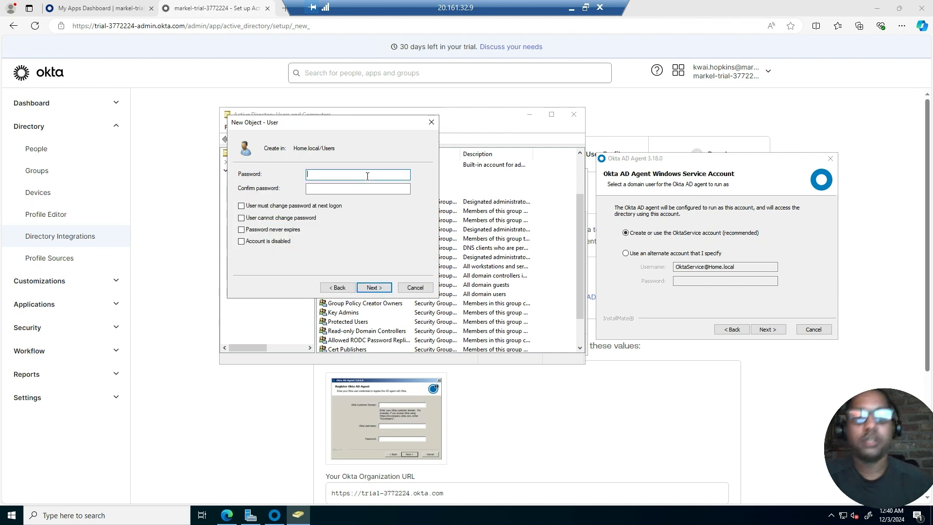
type("•")
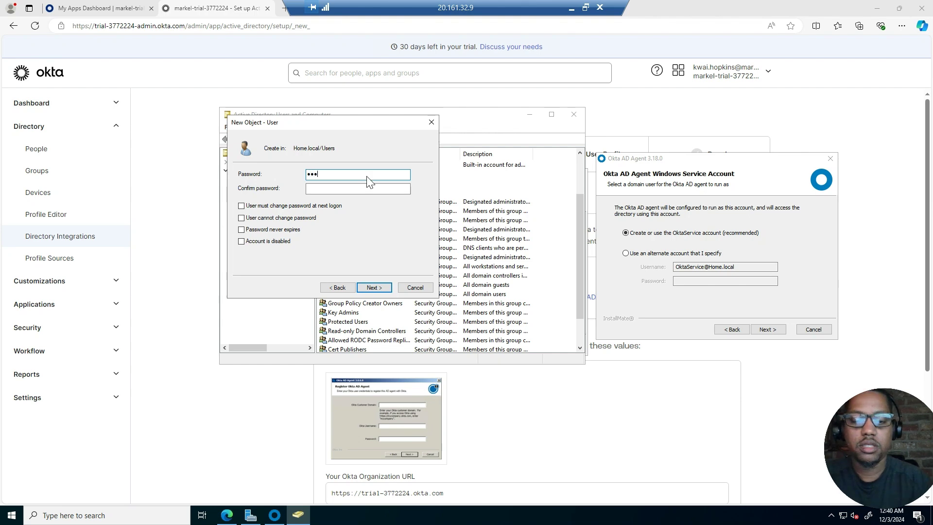
type("••••••")
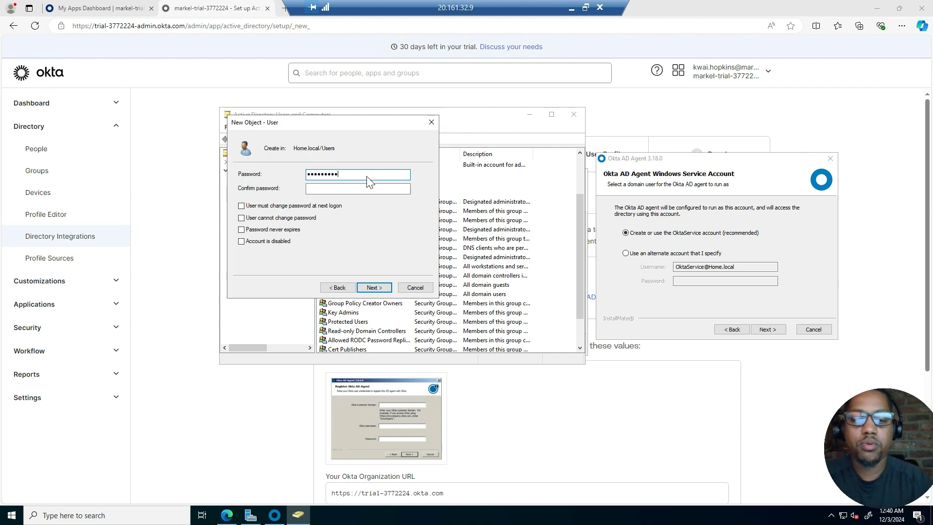
type("•••")
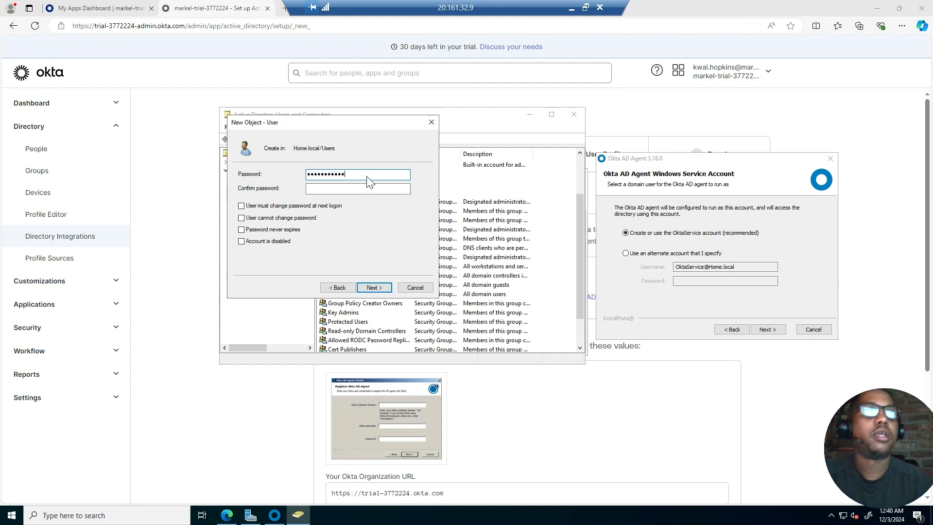
type("•")
Enter the matching confirmation password and finish creating the Okta Service user
left_click(378, 189)
type("•••••••")
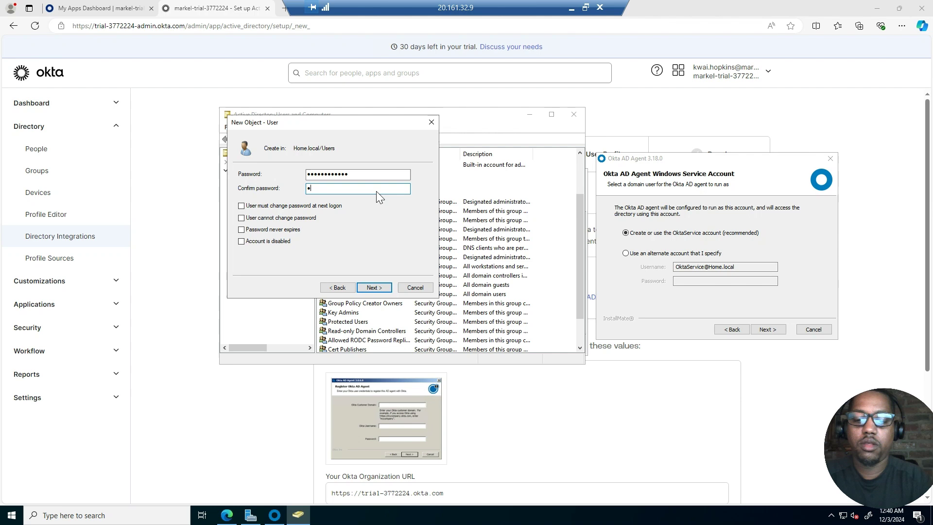
type("••")
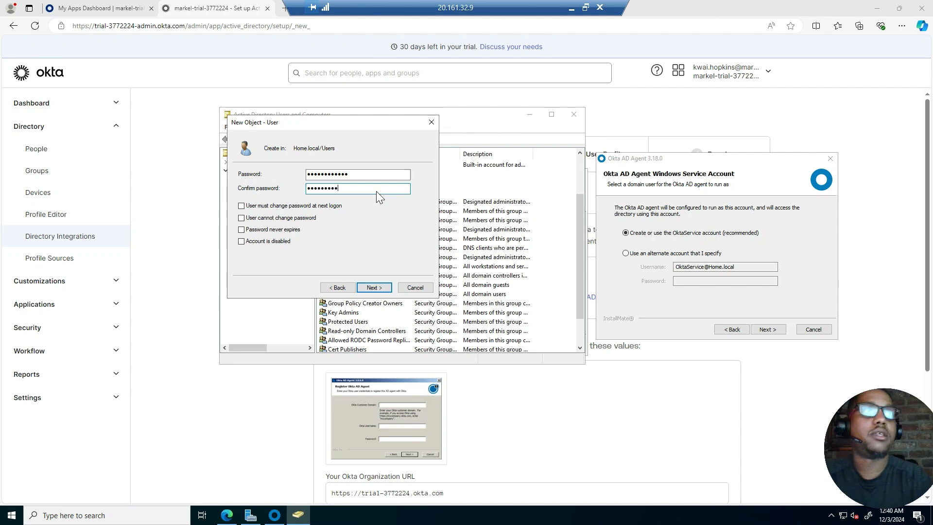
key("BackSpace")
key("BackSpace")
key("BackSpace")
key("BackSpace")
key("BackSpace")
key("BackSpace")
key("BackSpace")
key("BackSpace")
key("BackSpace")
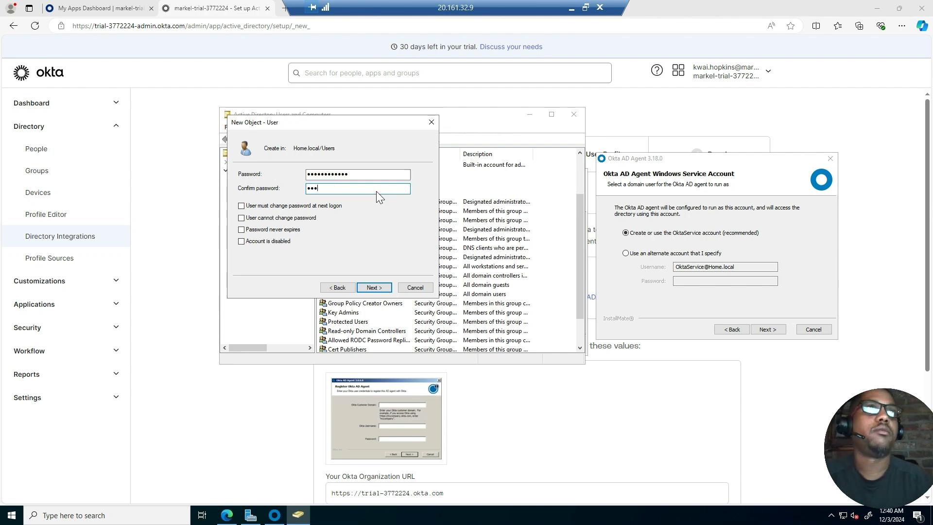
type("••••••")
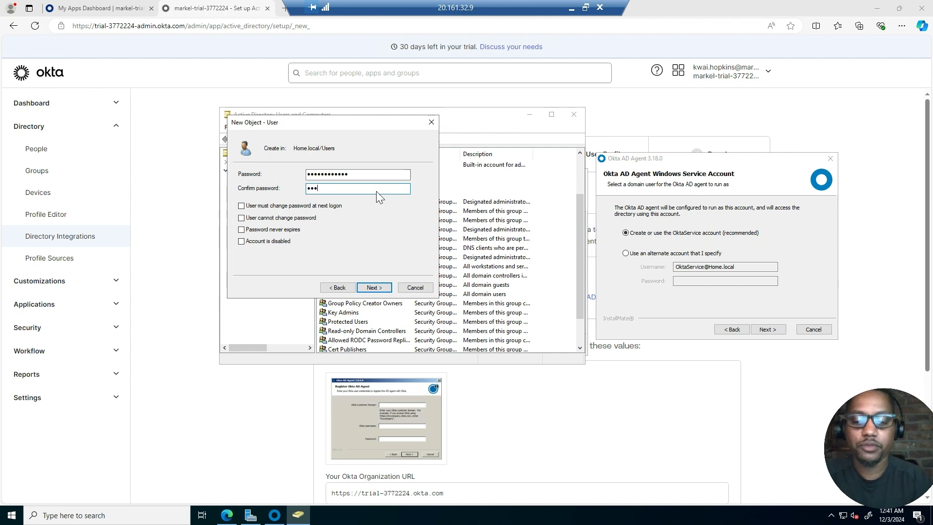
type("••••••")
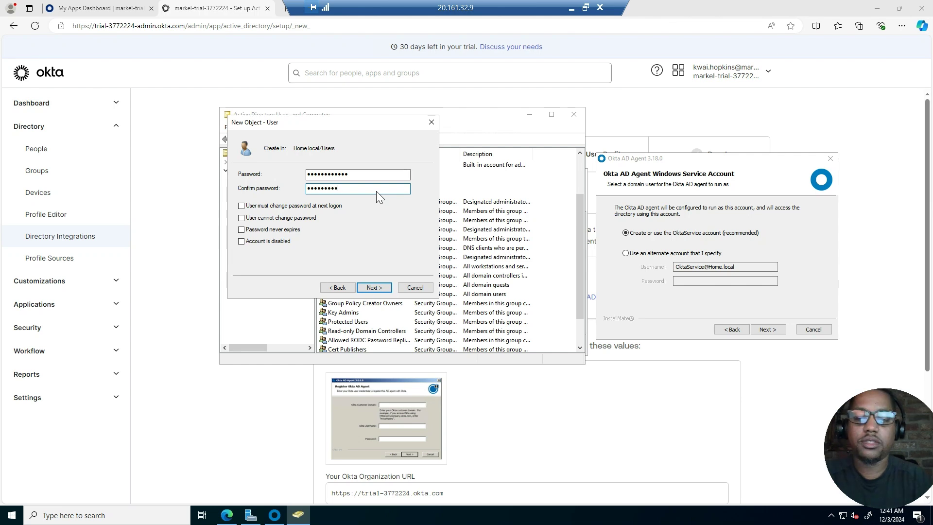
type("•")
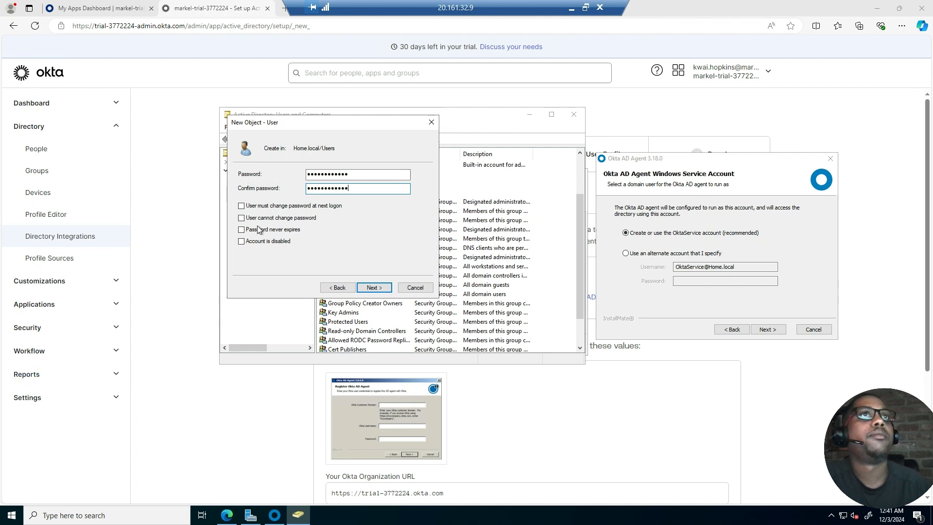
left_click(376, 287)
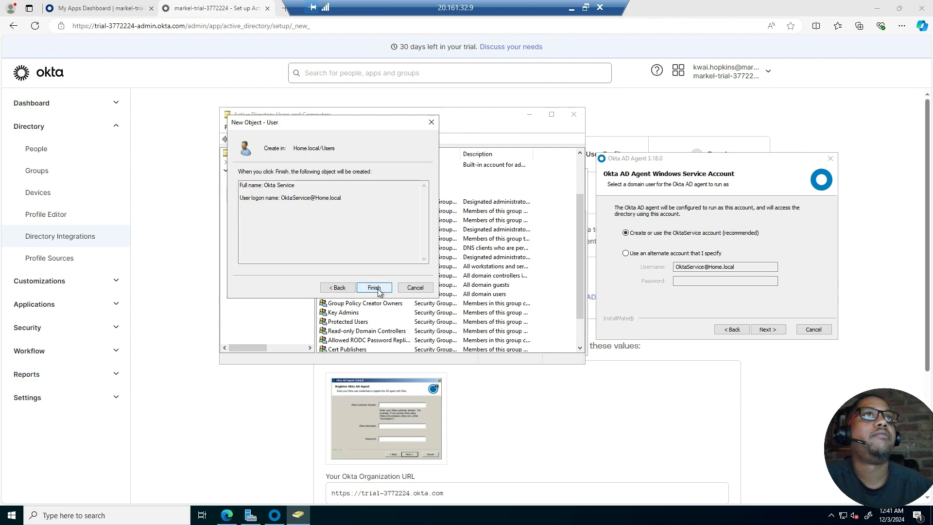
left_click(379, 290)
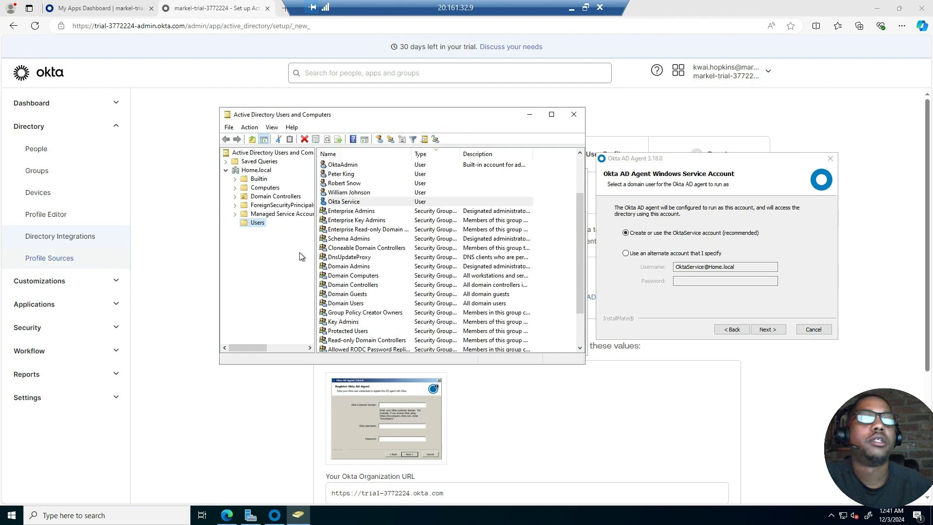
Close and reopen Active Directory Users and Computers to check the Users container for the Okta Service account
left_click(574, 114)
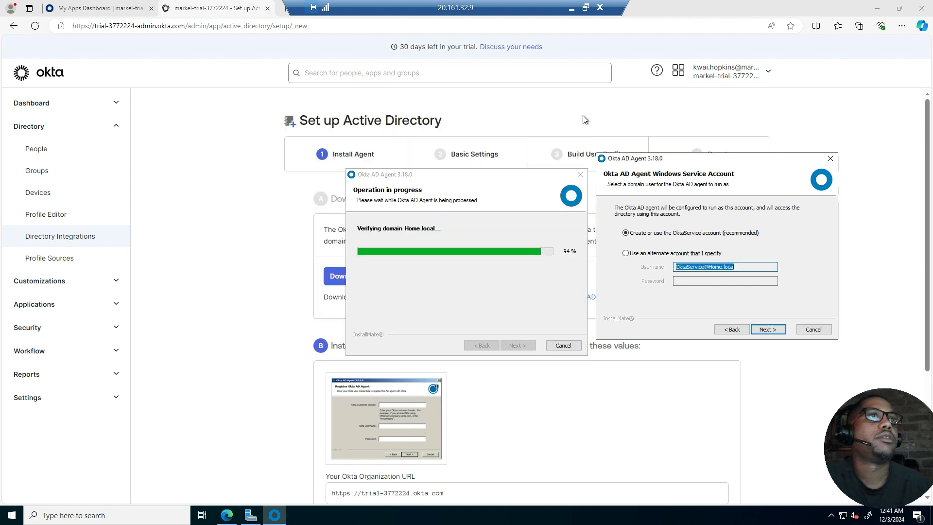
left_click(11, 516)
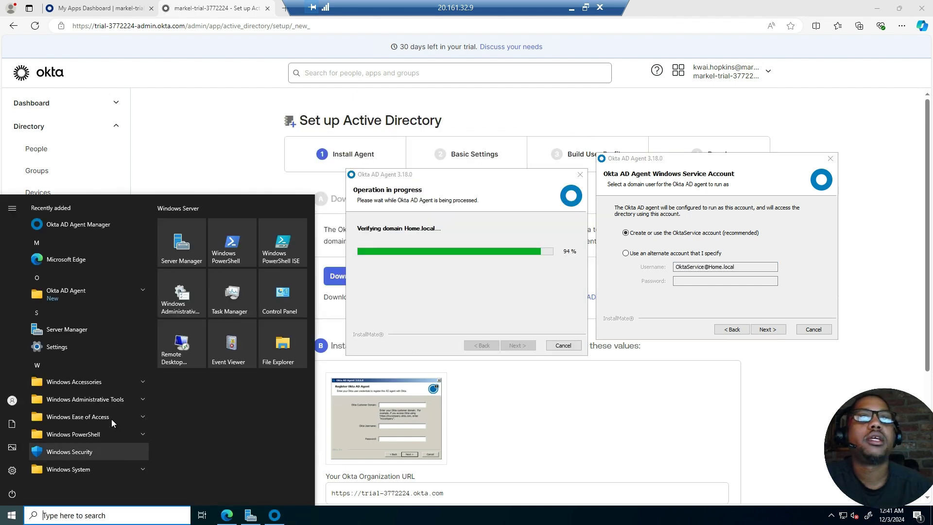
left_click(143, 400)
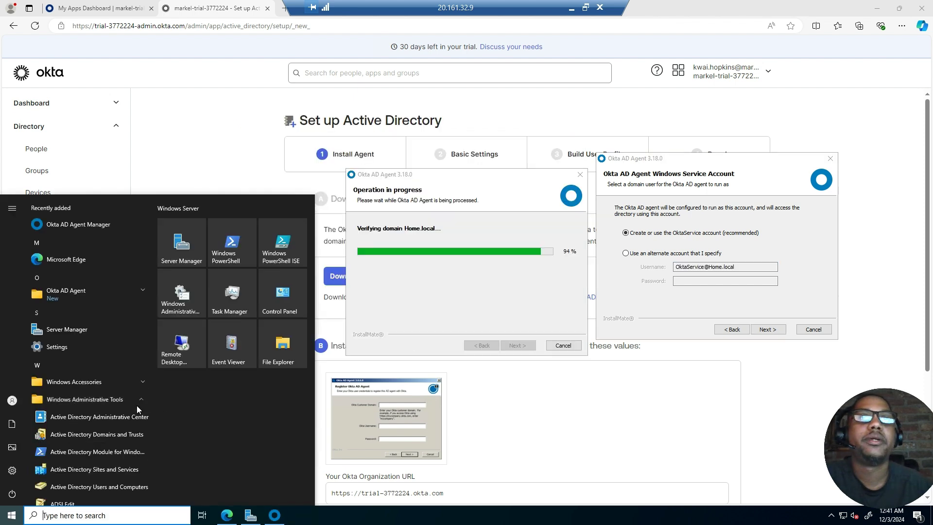
left_click(123, 488)
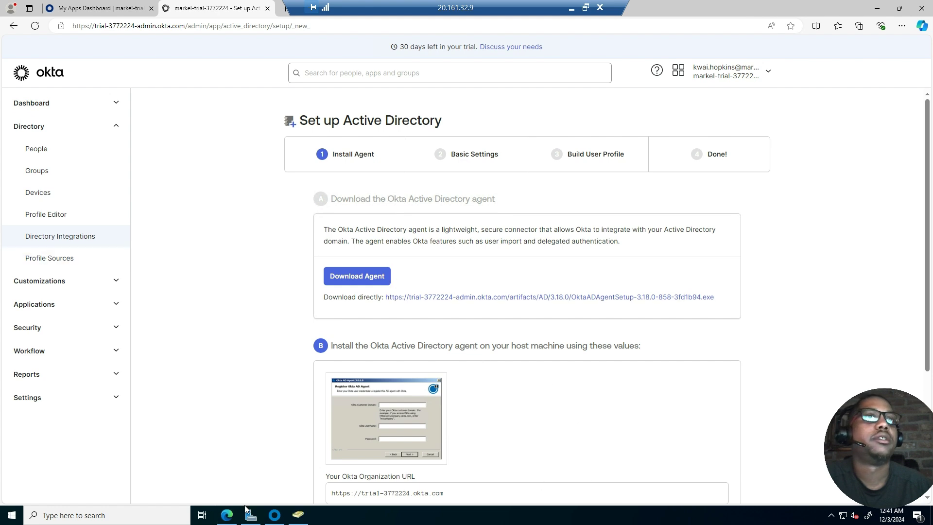
left_click(298, 515)
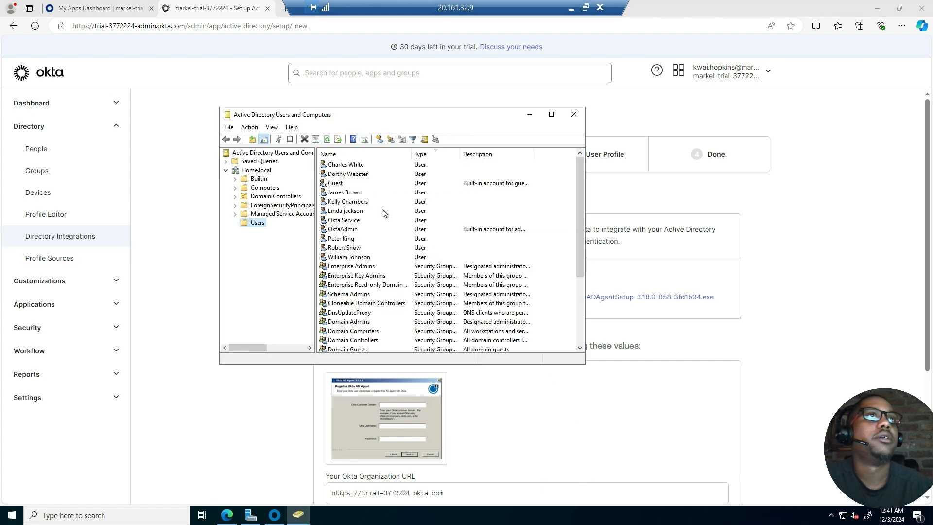
Close Active Directory Users and Computers and continue the Okta AD Agent installer with the recommended OktaService account option
left_click(360, 222)
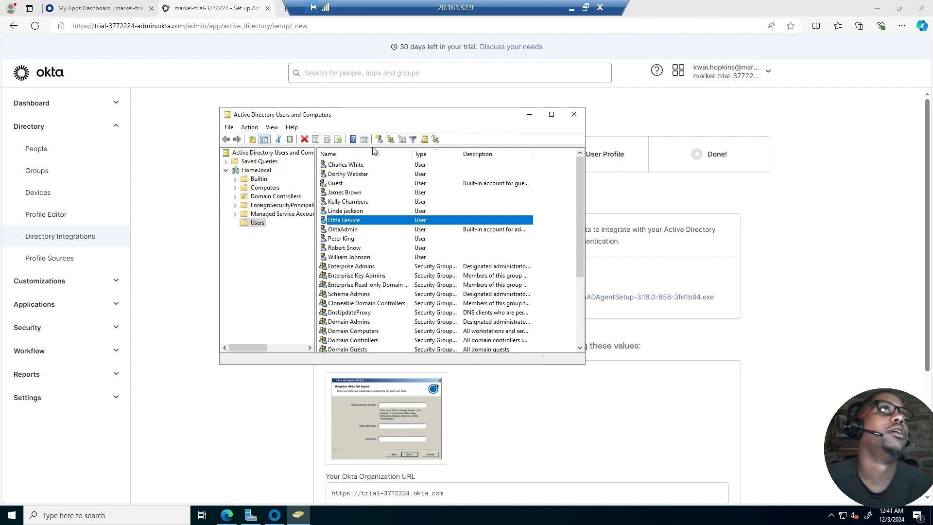
left_click(569, 118)
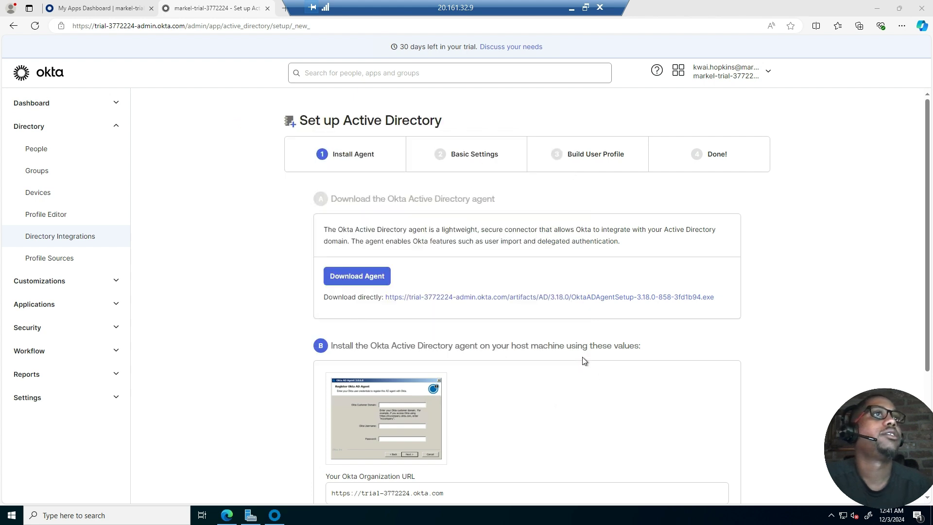
left_click(274, 516)
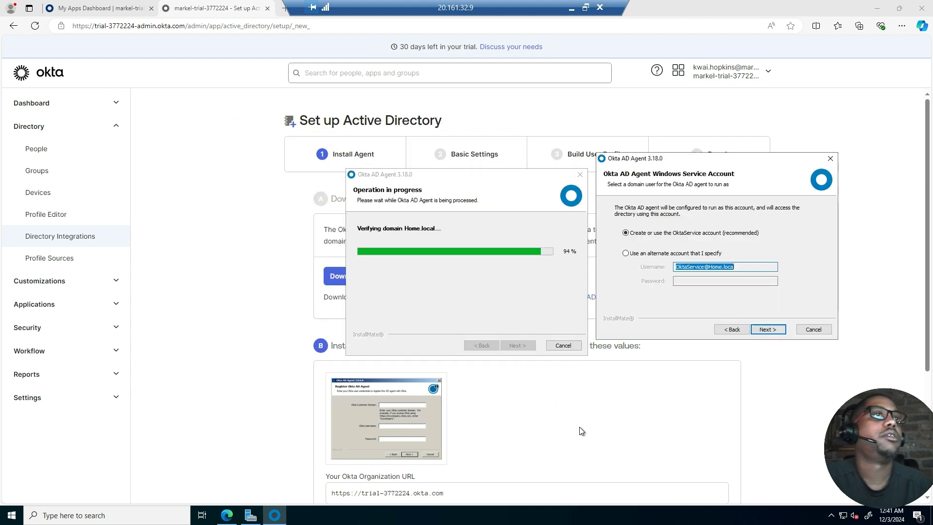
left_click(768, 333)
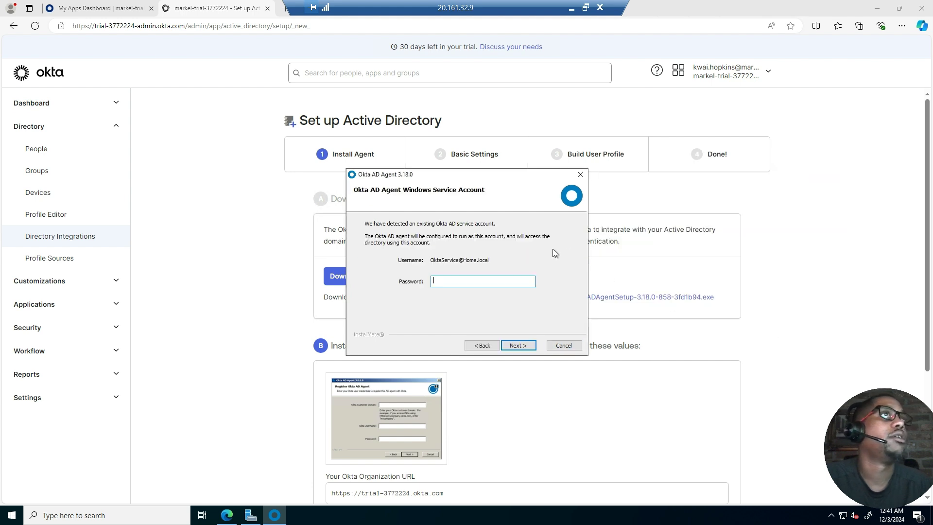
Enter the OktaService account's password in the agent installer and continue without specifying a proxy server
left_click_drag(496, 177, 751, 158)
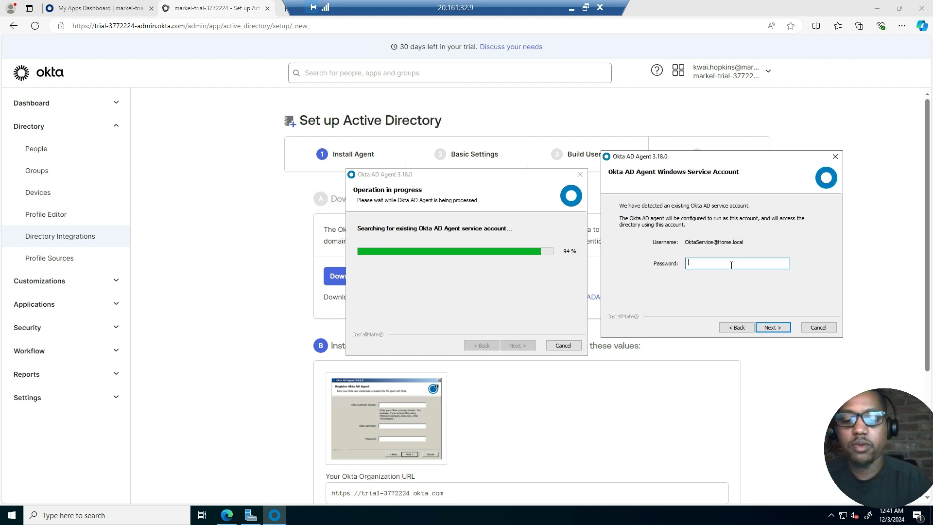
type("***")
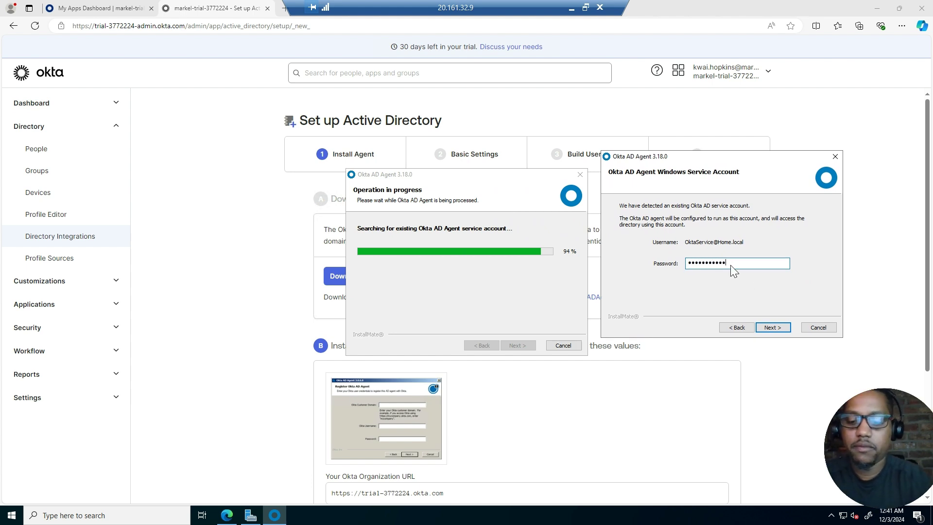
left_click(772, 327)
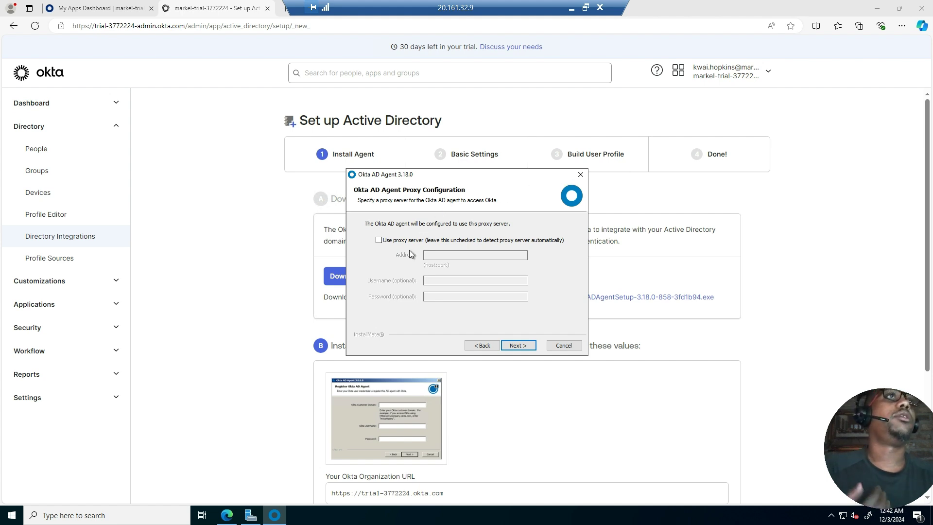
left_click(519, 348)
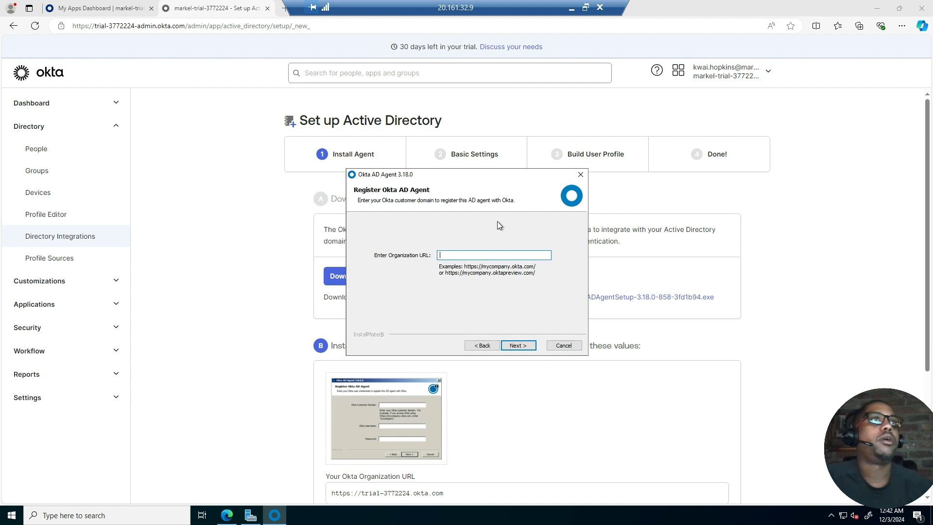
Copy the Okta organization URL from the setup page into the agent registration's organization URL and continue to activation
left_click_drag(478, 175, 739, 171)
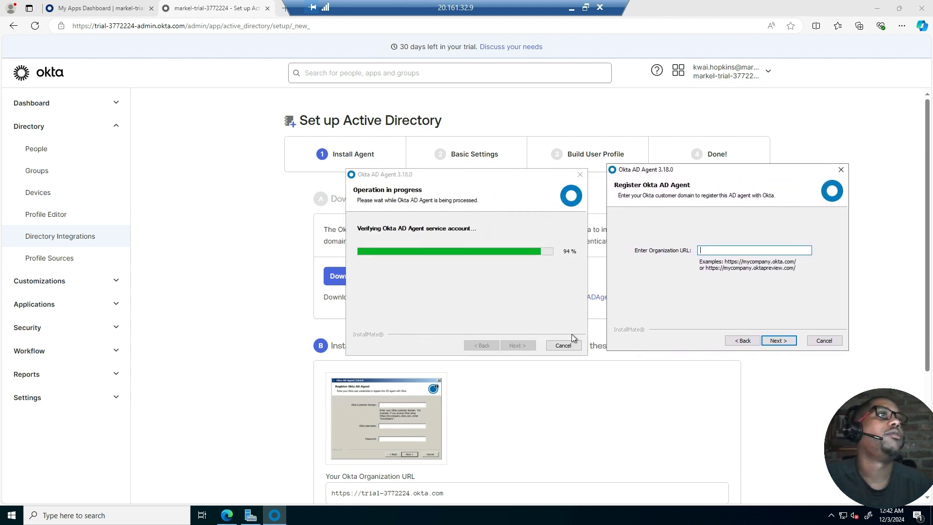
left_click(487, 435)
scroll(425, 444, "down", 2)
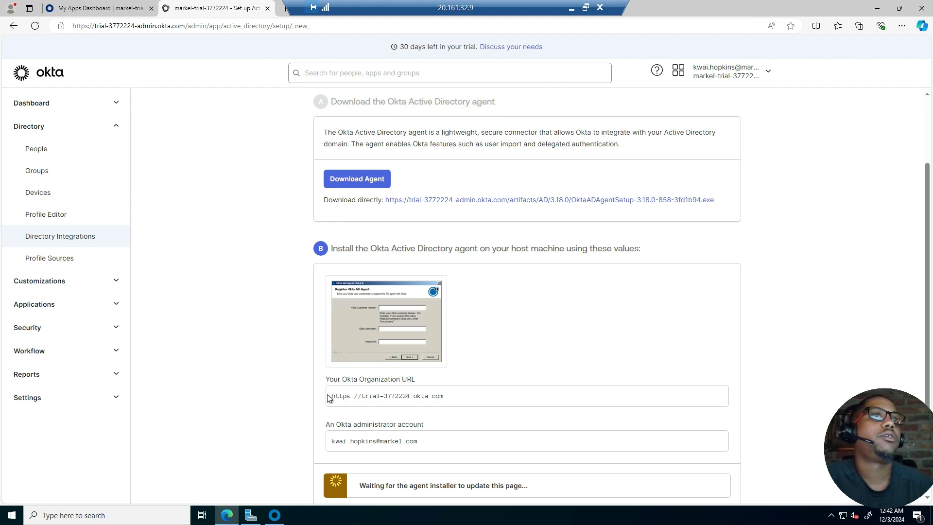
left_click_drag(333, 396, 448, 400)
right_click(420, 403)
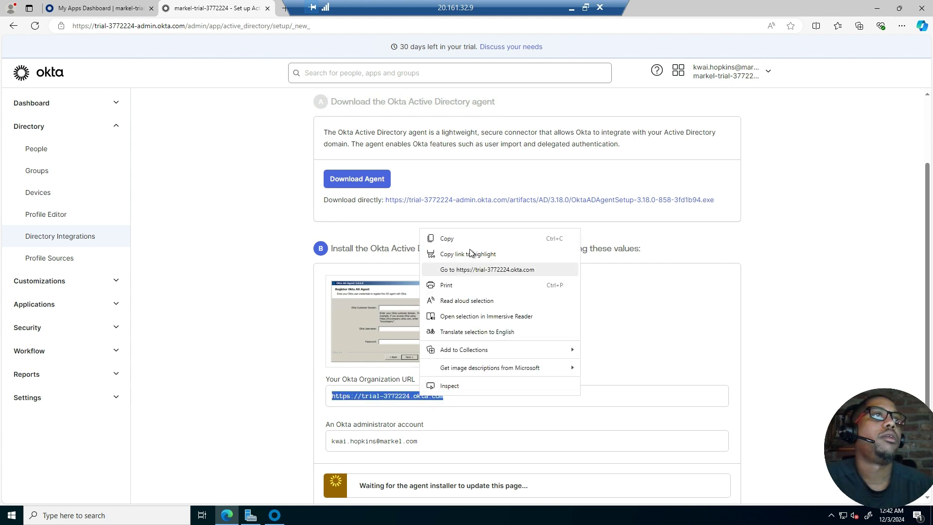
left_click(450, 241)
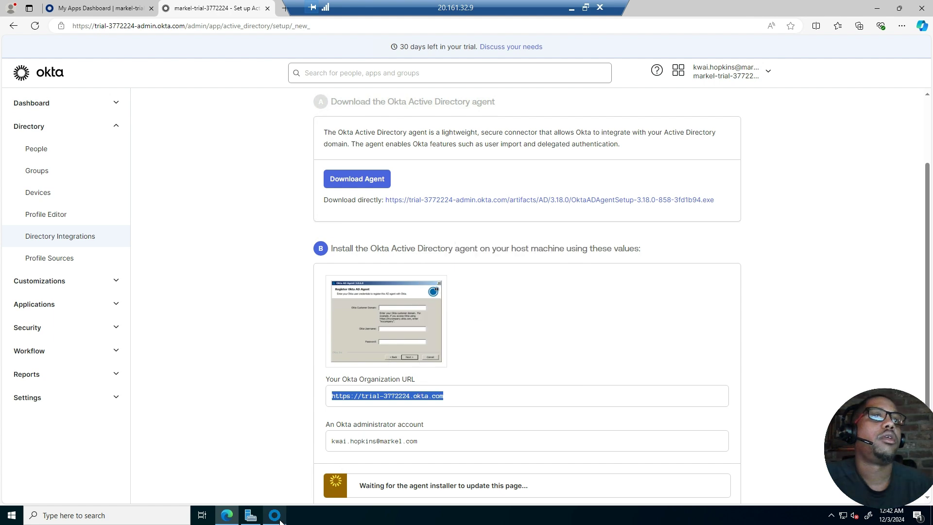
right_click(716, 249)
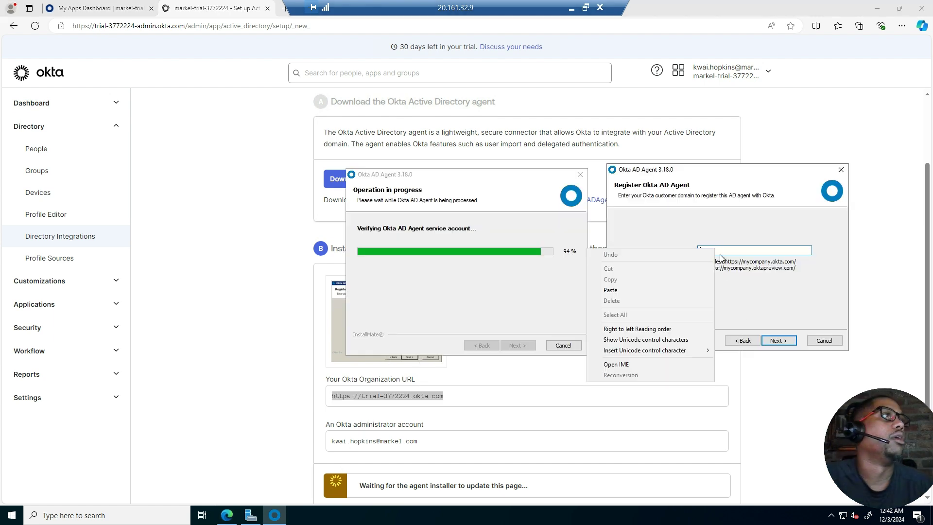
left_click(618, 291)
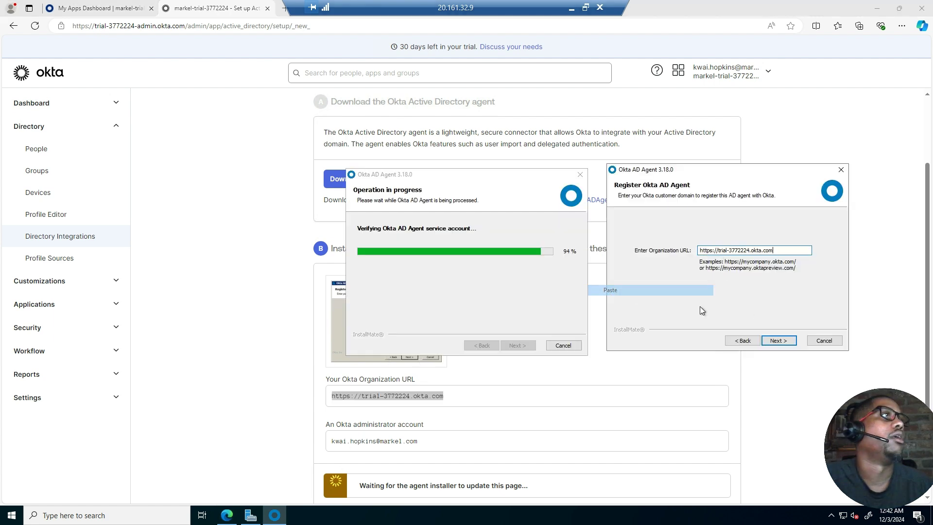
left_click(777, 341)
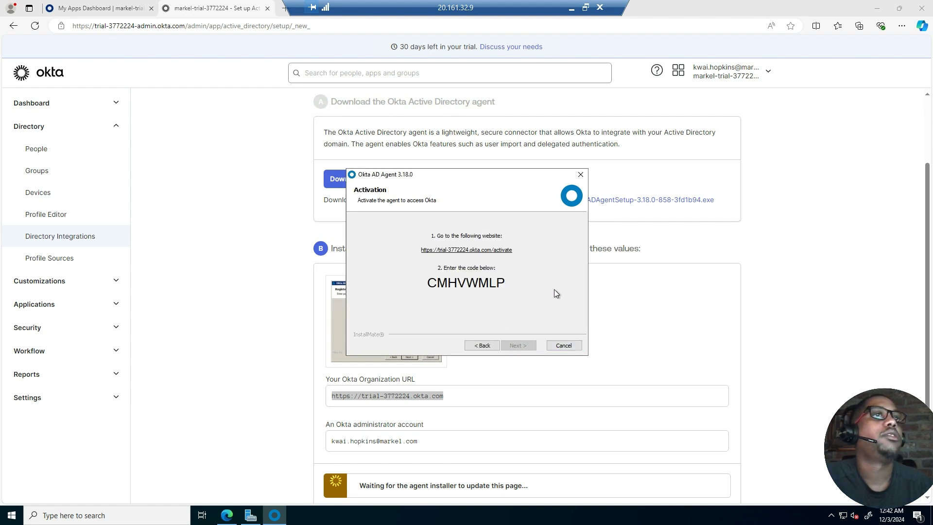
Open the installer's activation link, submit the prefilled activation code and allow Okta Agent Registration access
left_click(476, 250)
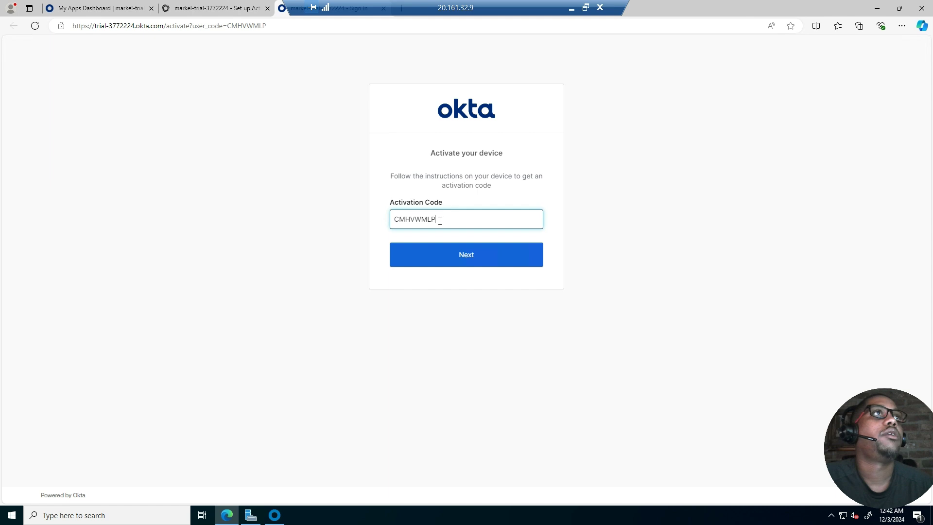
left_click(473, 262)
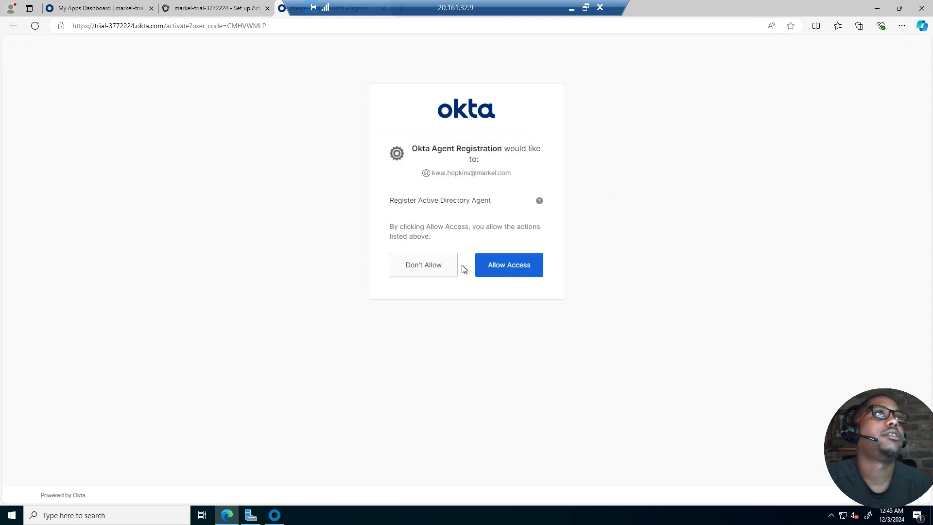
left_click(514, 272)
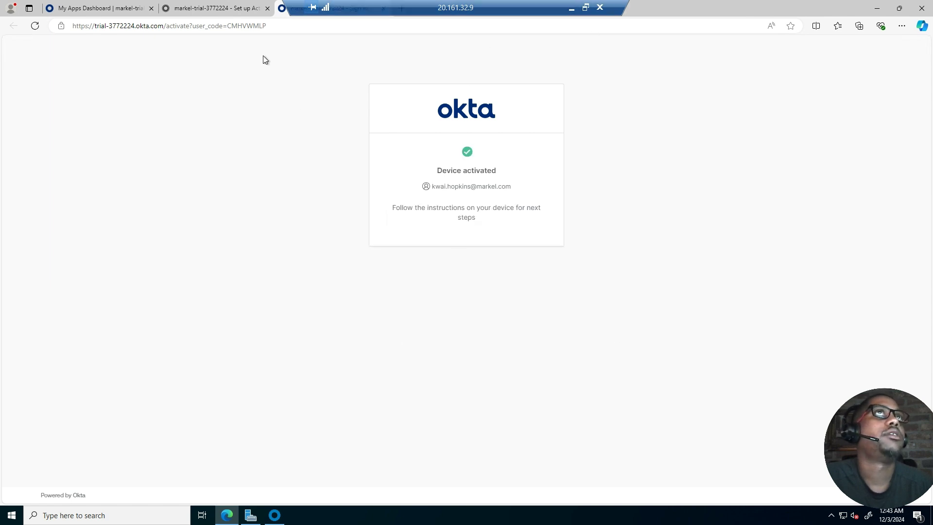
Close the activation page, finish the Okta AD Agent installer and proceed to the Basic Settings stage of the Active Directory setup
left_click_drag(371, 7, 530, 7)
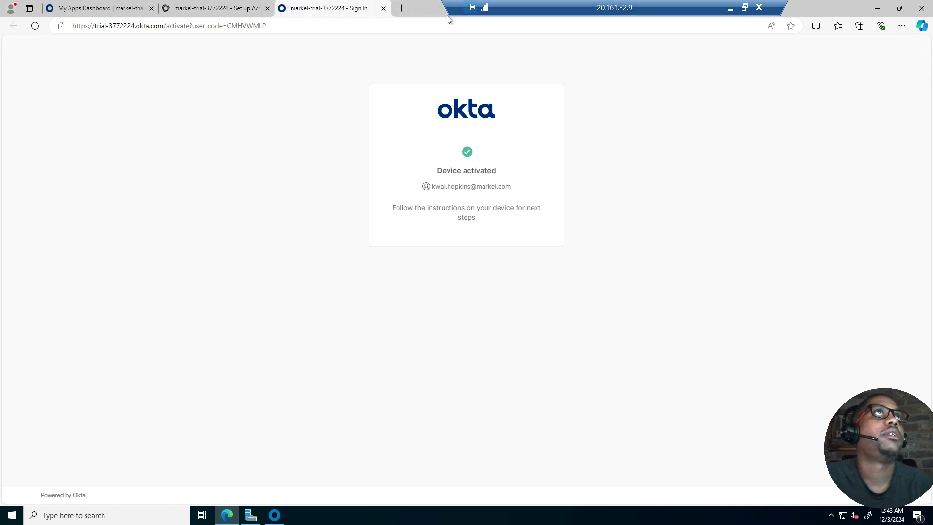
left_click(384, 9)
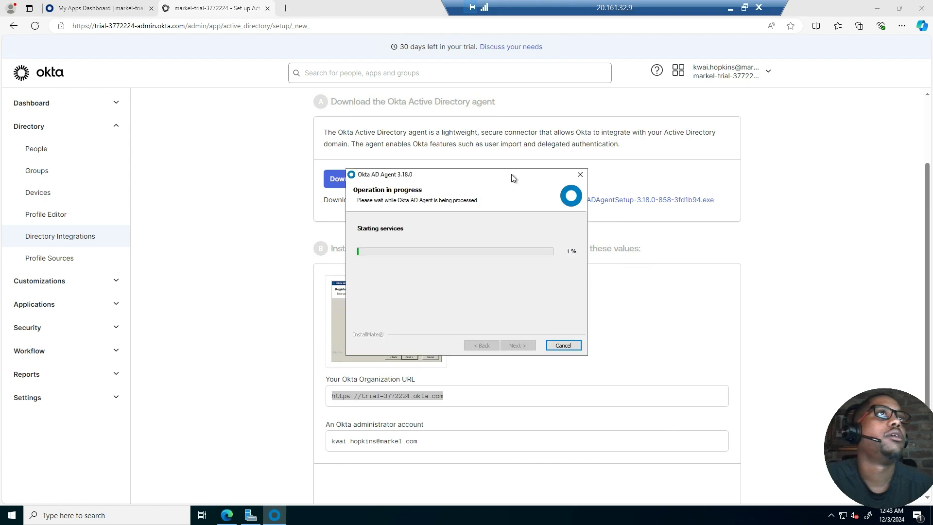
left_click_drag(572, 177, 698, 141)
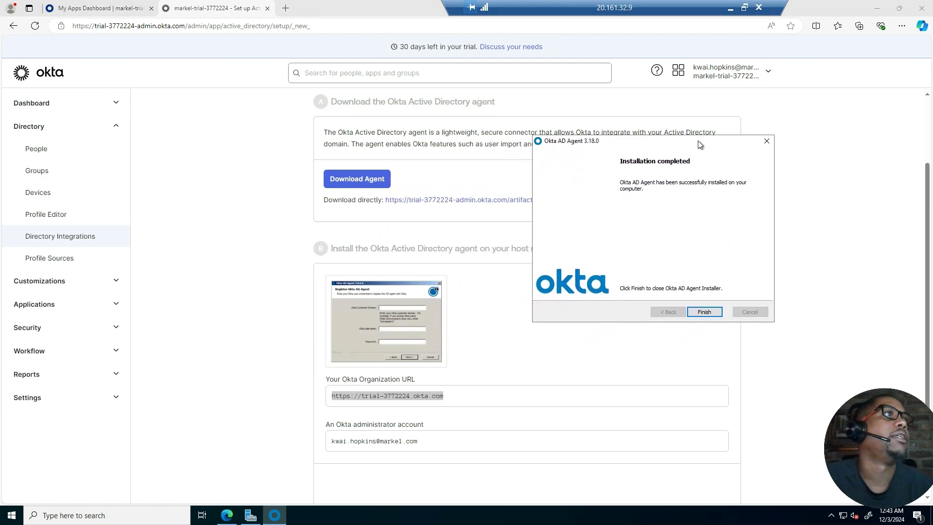
left_click(705, 312)
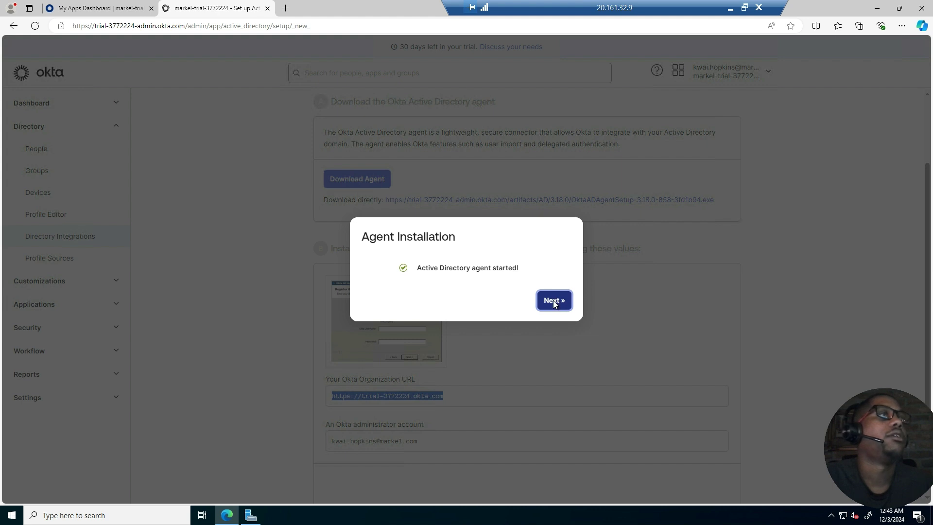
left_click(555, 301)
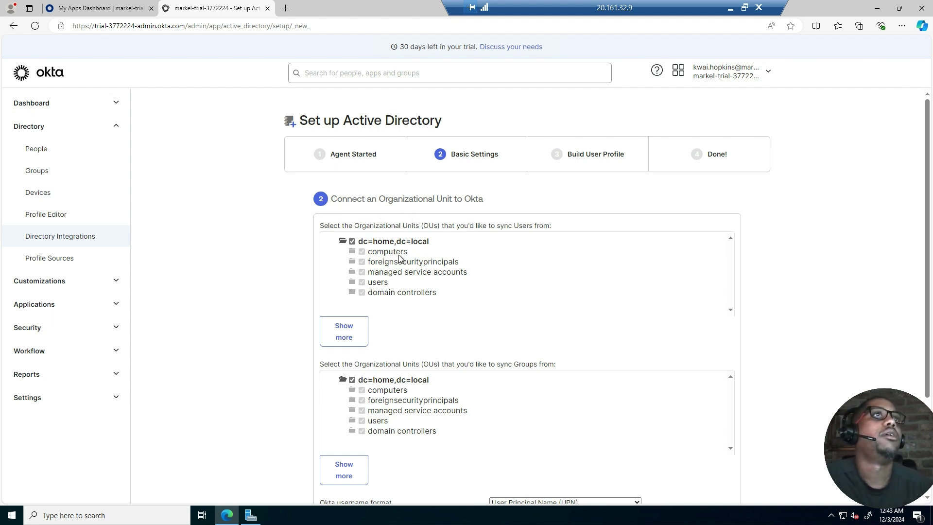
Try limiting user sync to the users organizational unit, and reselect the whole dc=home,dc=local domain
scroll(407, 260, "down", 1)
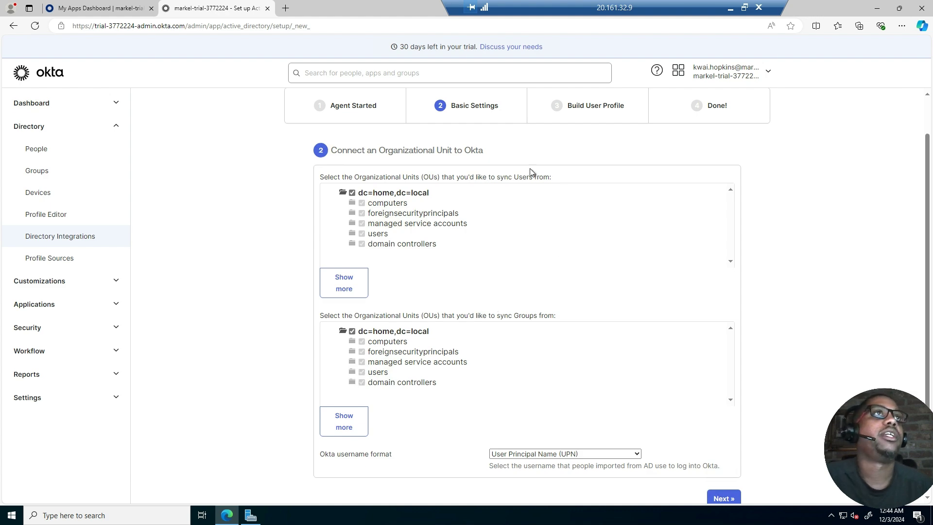
left_click(352, 193)
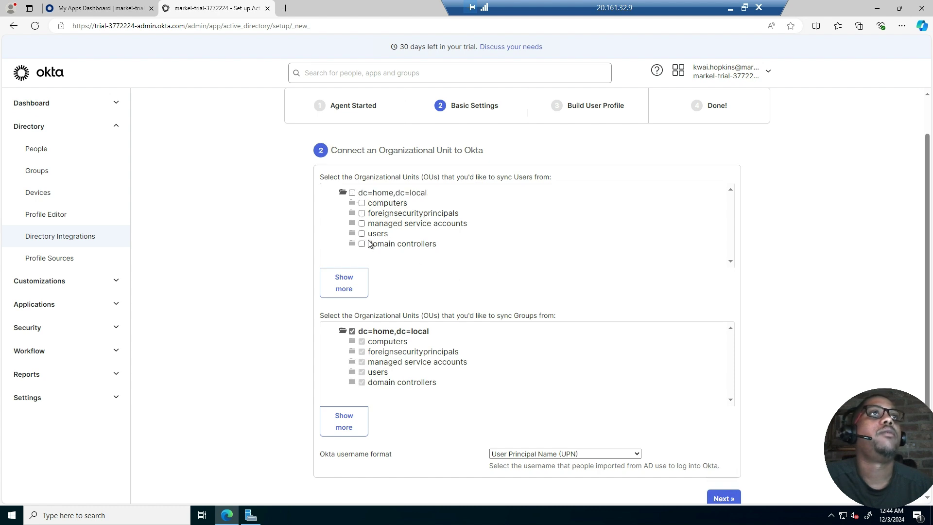
left_click(361, 234)
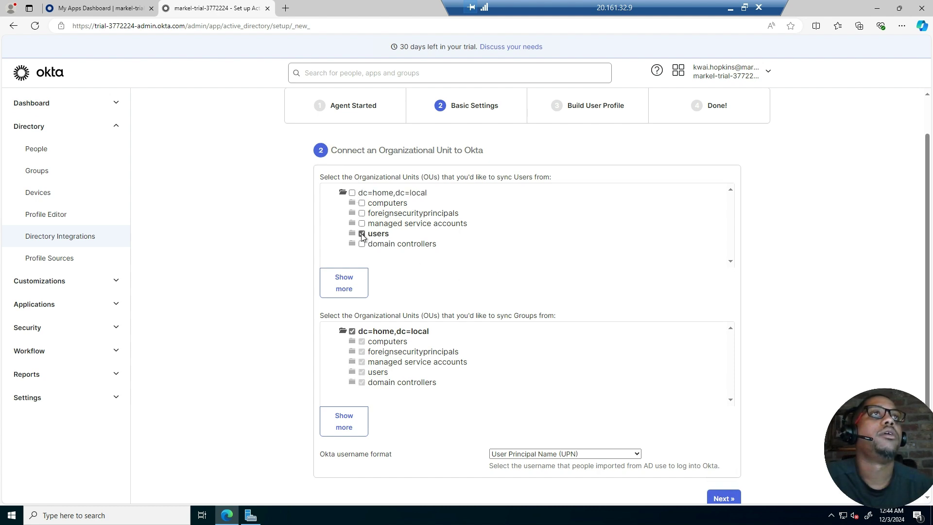
left_click(362, 235)
left_click(362, 235)
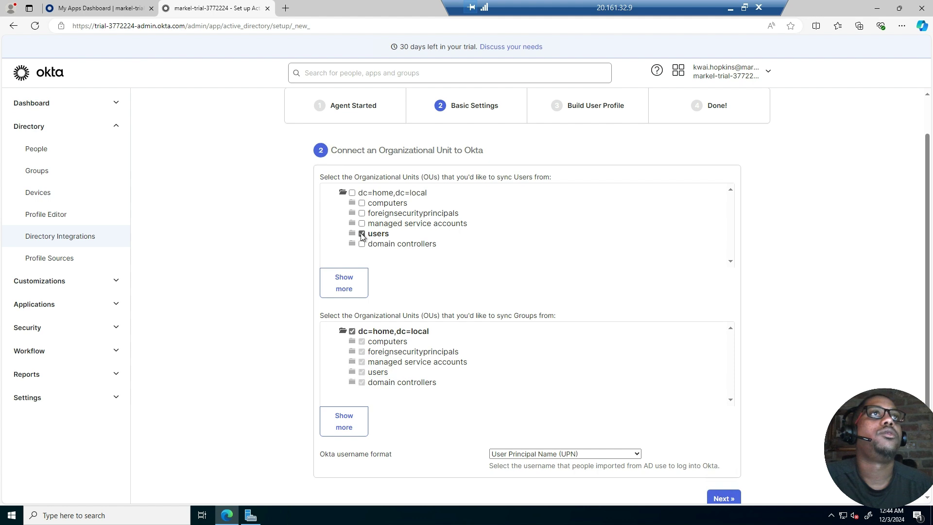
left_click(361, 235)
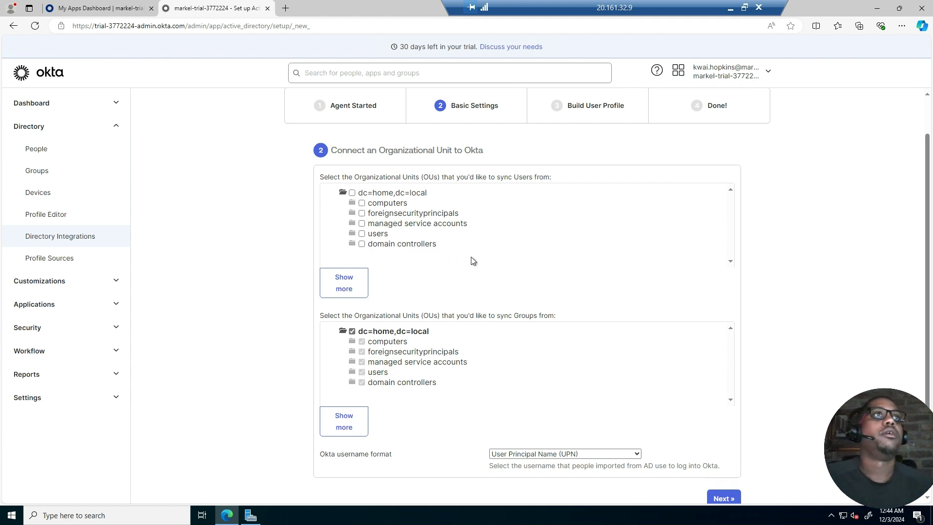
left_click(353, 193)
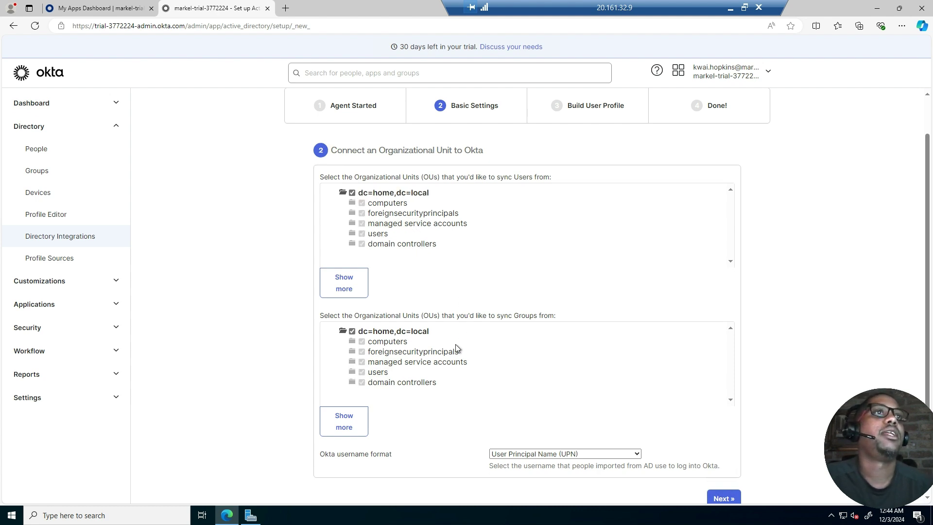
Choose User Principal Name (UPN) as the Okta username format for people imported from Active Directory
scroll(492, 366, "down", 2)
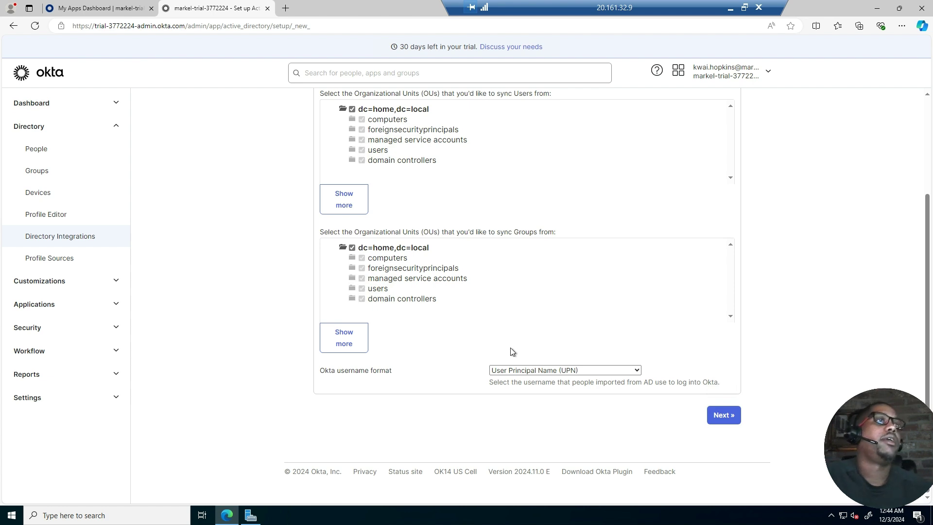
left_click(638, 372)
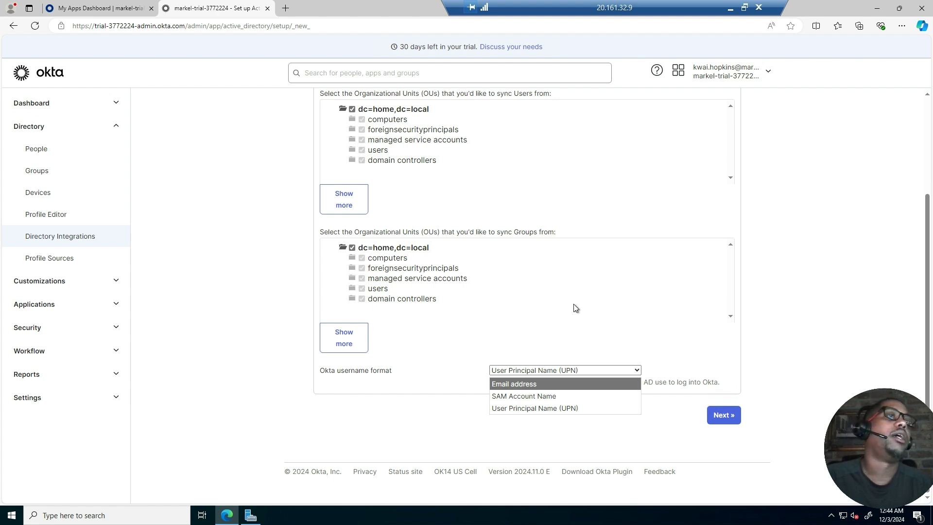
left_click(531, 409)
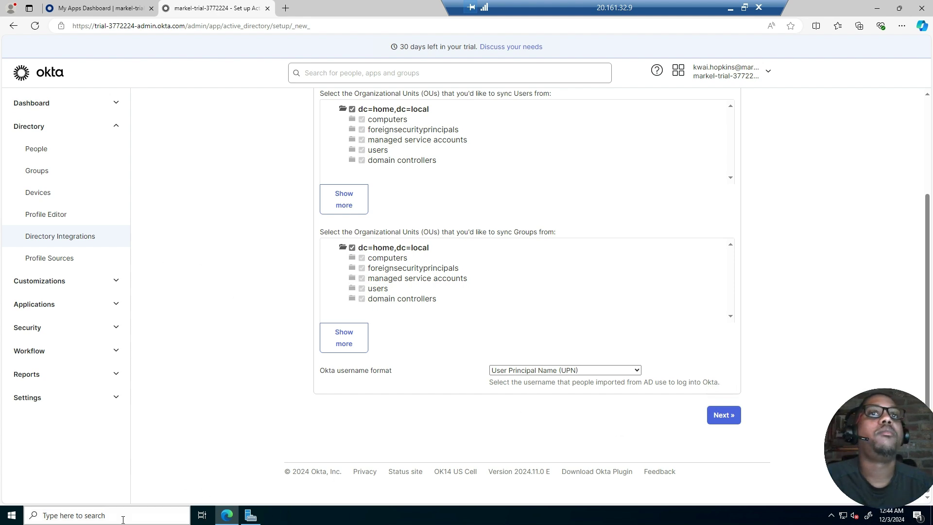
Open Active Directory Users and Computers to view the accounts in the Home.local Users container
left_click(12, 516)
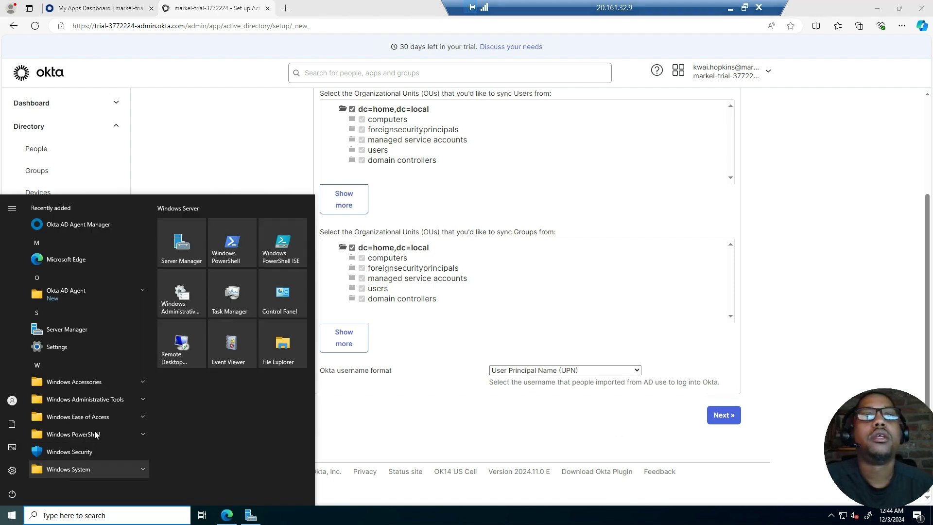
left_click(143, 398)
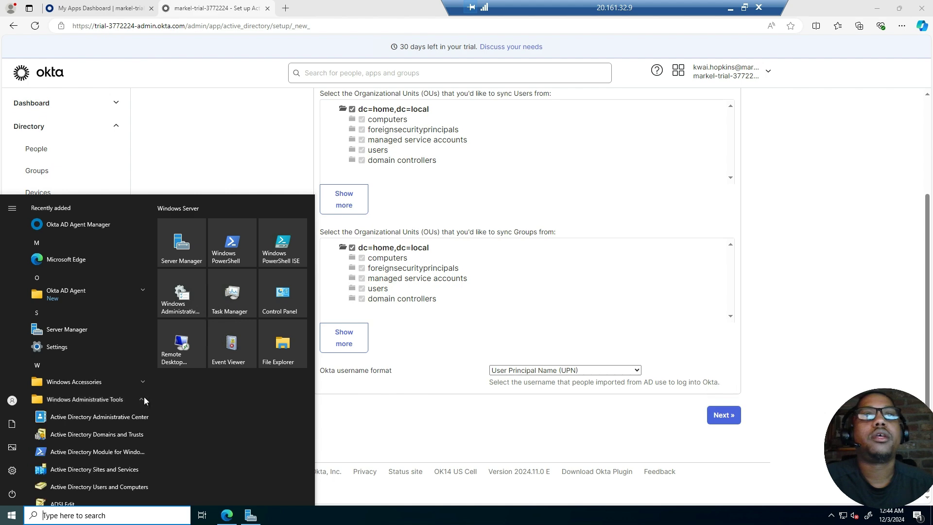
left_click(117, 488)
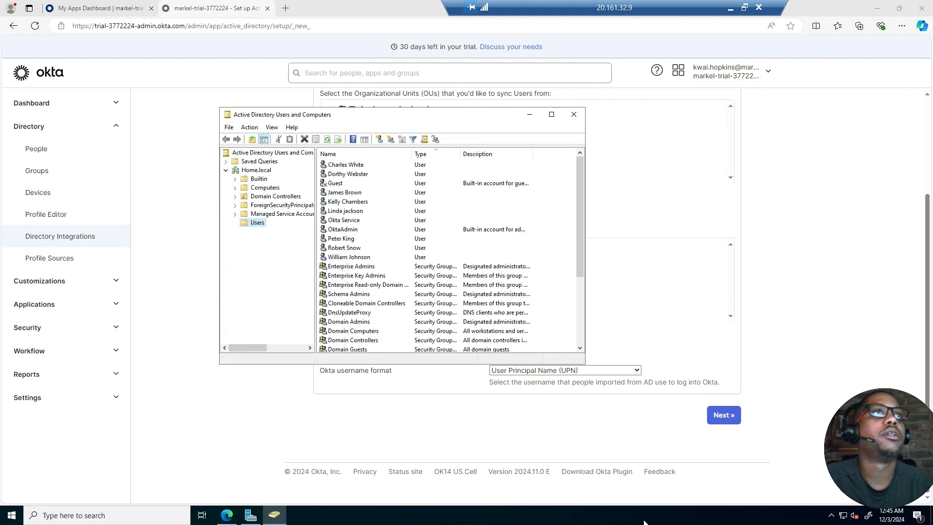
Check the logon name and UPN suffix in a domain user's account properties, and close Active Directory Users and Computers
double_click(334, 203)
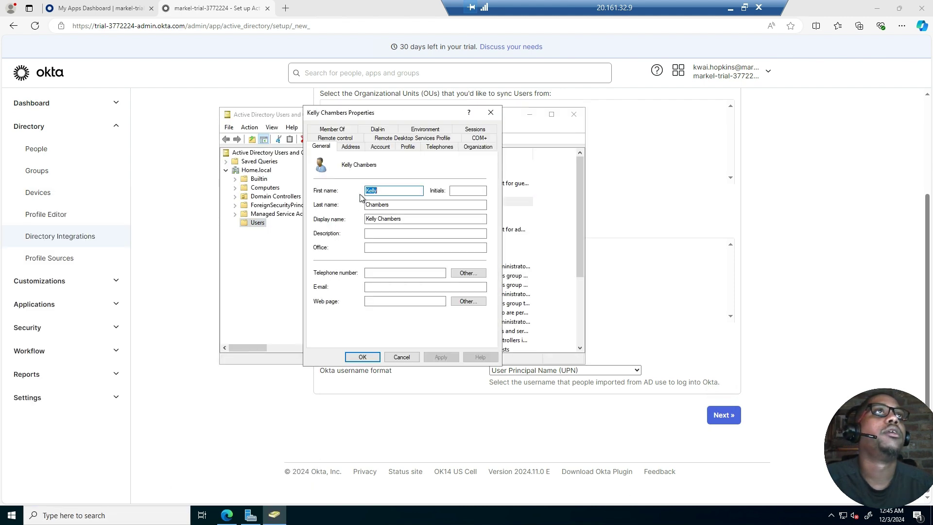
left_click(382, 147)
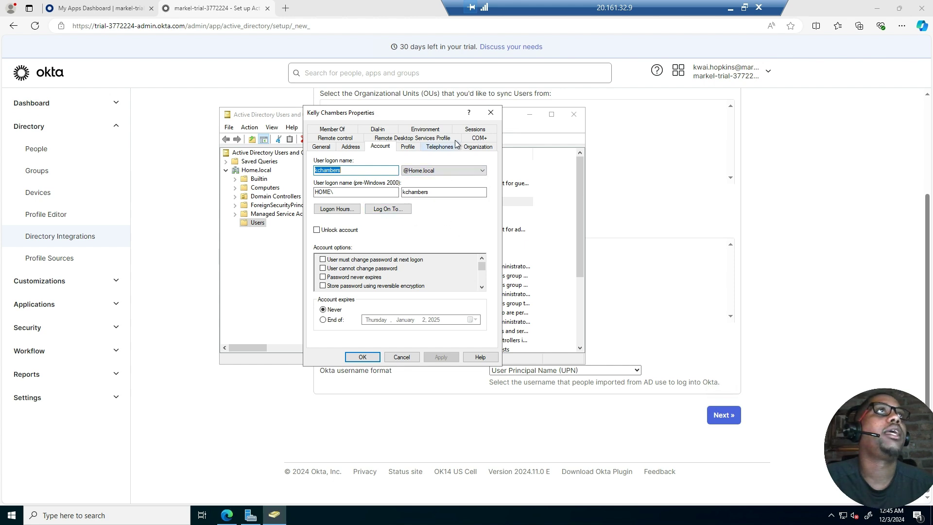
left_click(402, 357)
left_click(575, 114)
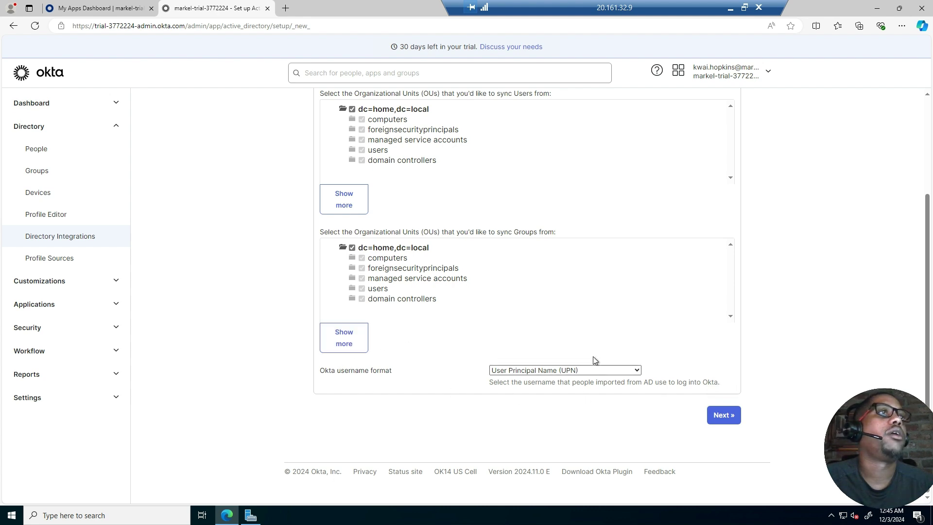
Submit the basic settings with the selected OUs and UPN username format, and continue to the Build User Profile stage
left_click(722, 423)
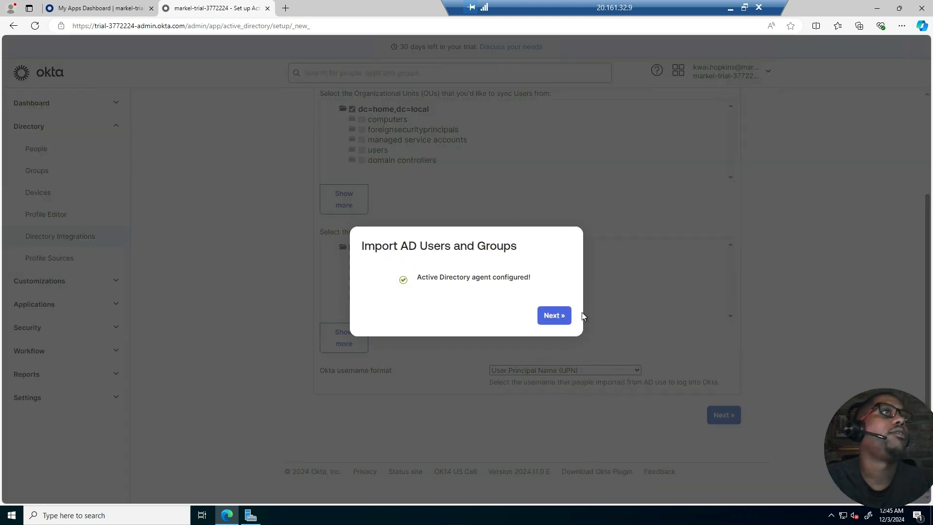
left_click(554, 316)
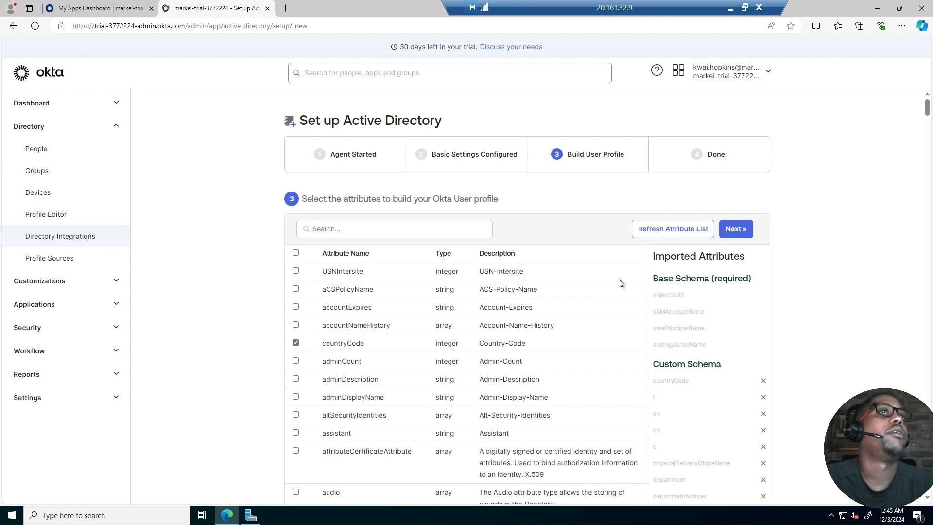
Examine the Active Directory attributes available for the Okta user profile and which of them are preselected for import
scroll(702, 277, "down", 1)
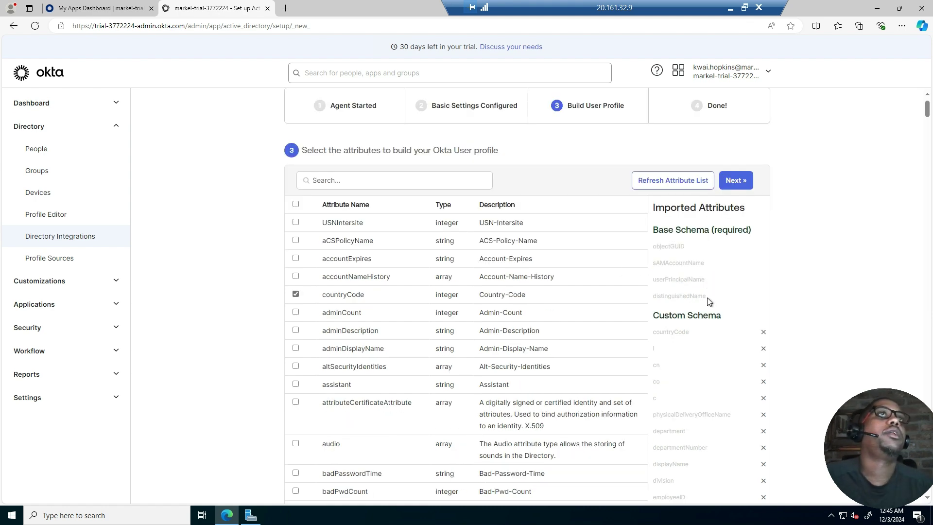
scroll(705, 292, "up", 1)
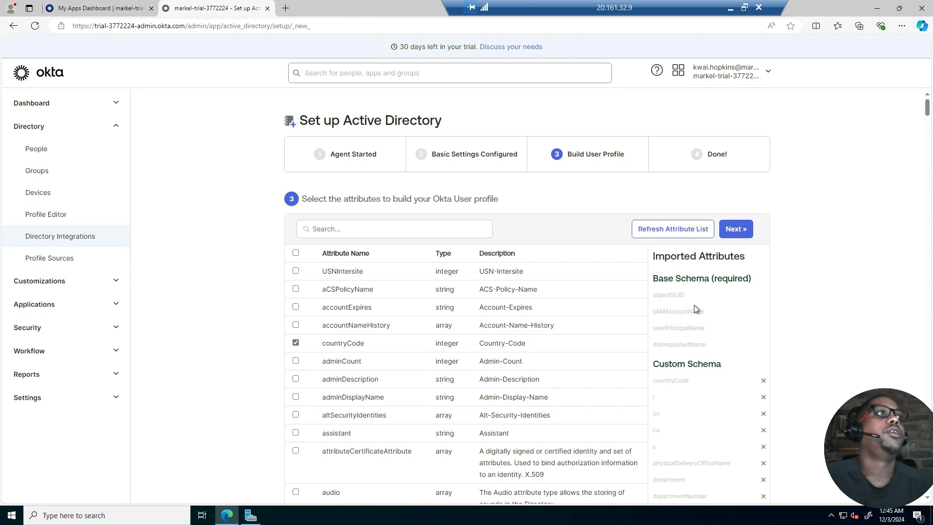
scroll(532, 270, "down", 2)
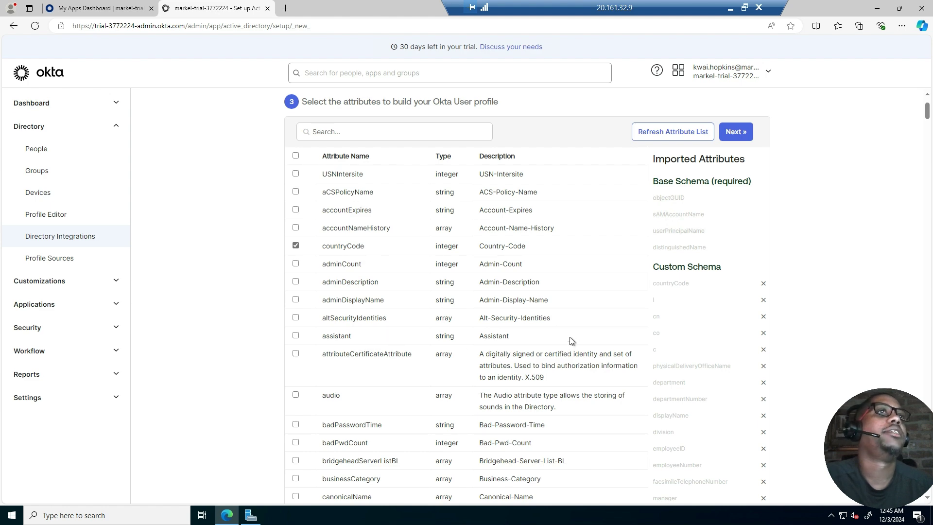
scroll(346, 271, "down", 1)
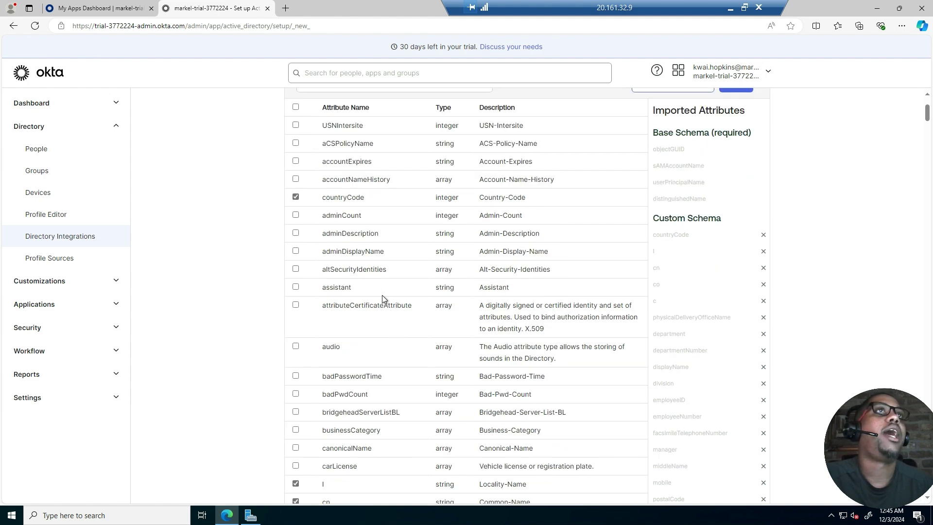
scroll(382, 299, "up", 2)
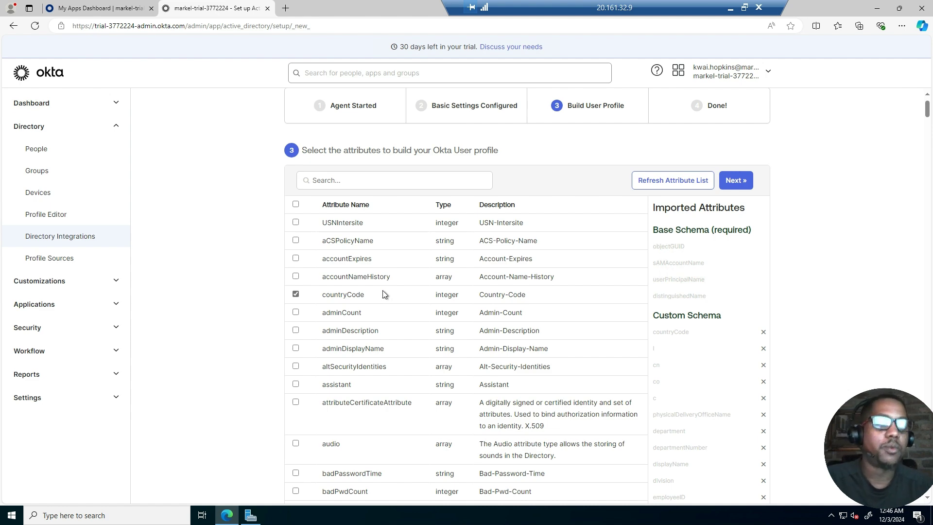
scroll(486, 296, "up", 1)
scroll(404, 312, "down", 3)
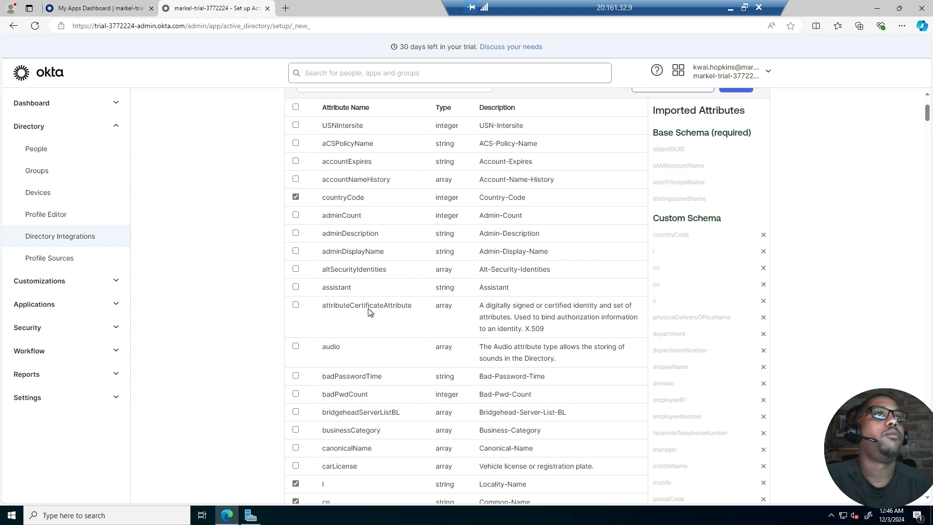
scroll(369, 311, "down", 1)
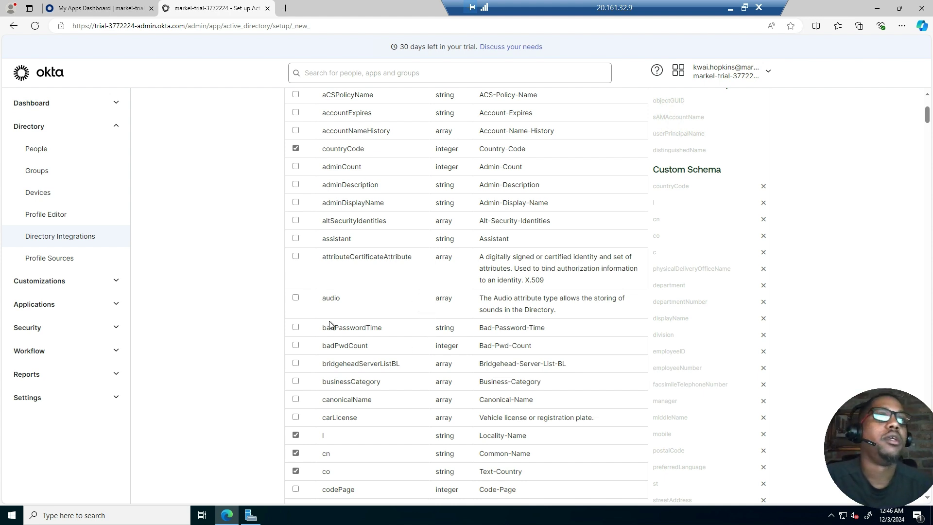
scroll(413, 358, "down", 2)
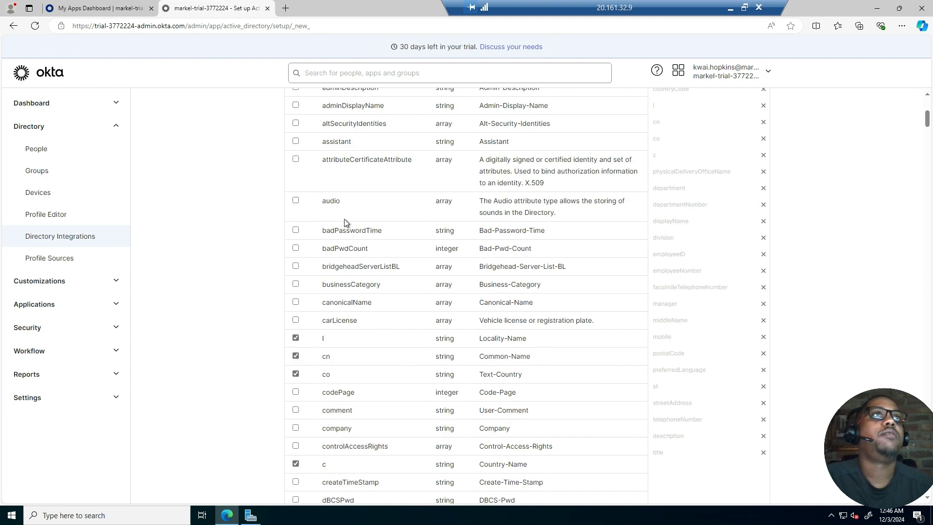
scroll(346, 222, "up", 3)
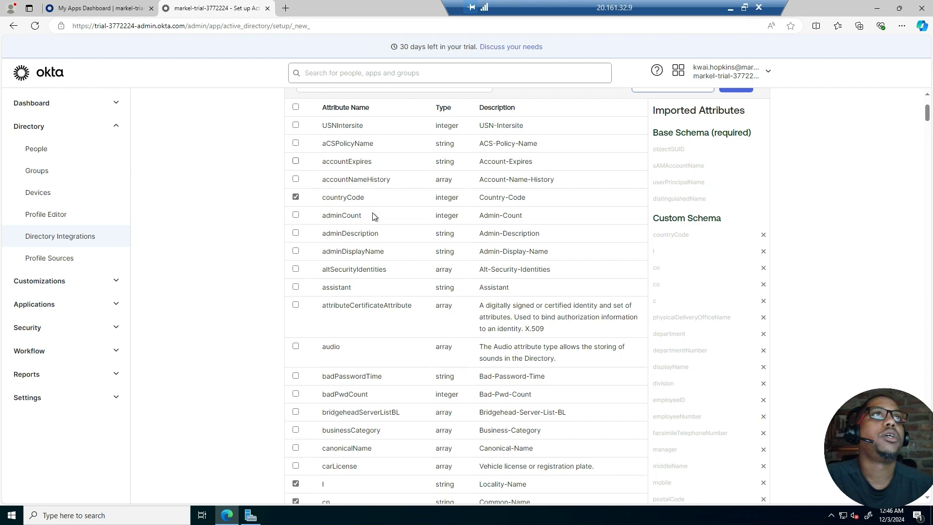
scroll(375, 217, "down", 3)
scroll(415, 279, "down", 2)
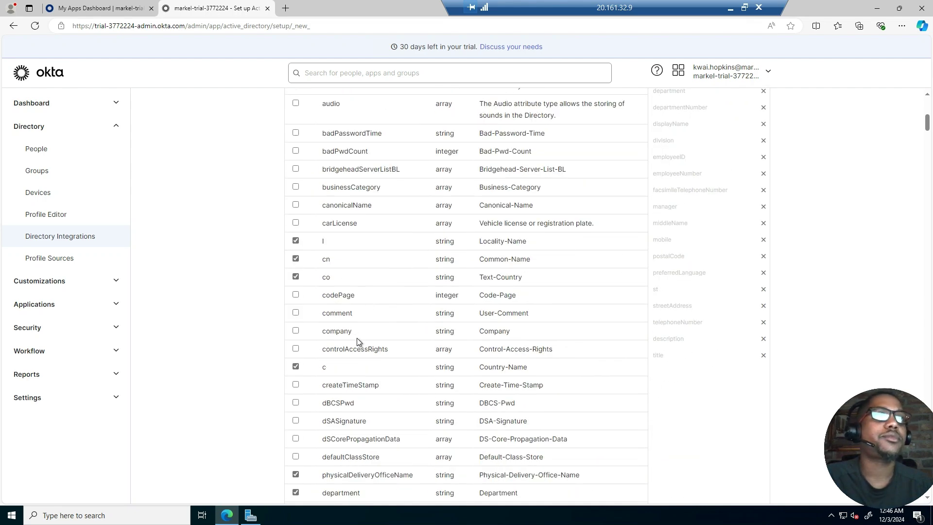
scroll(359, 340, "down", 2)
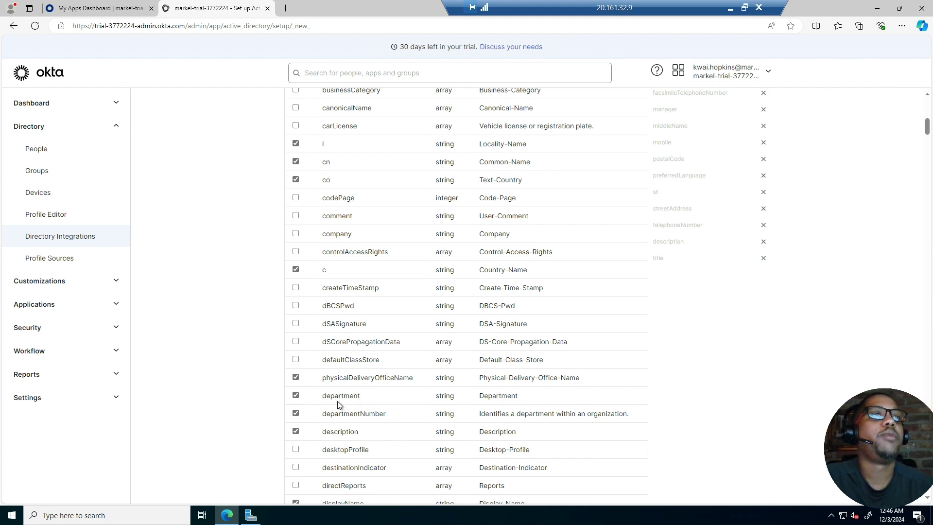
scroll(437, 408, "down", 1)
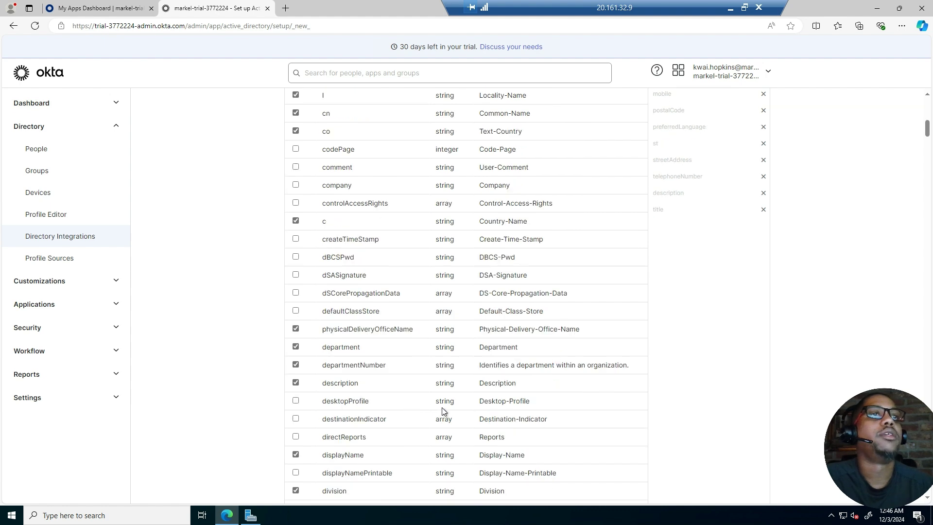
scroll(443, 411, "up", 2)
scroll(444, 411, "down", 2)
scroll(443, 411, "down", 5)
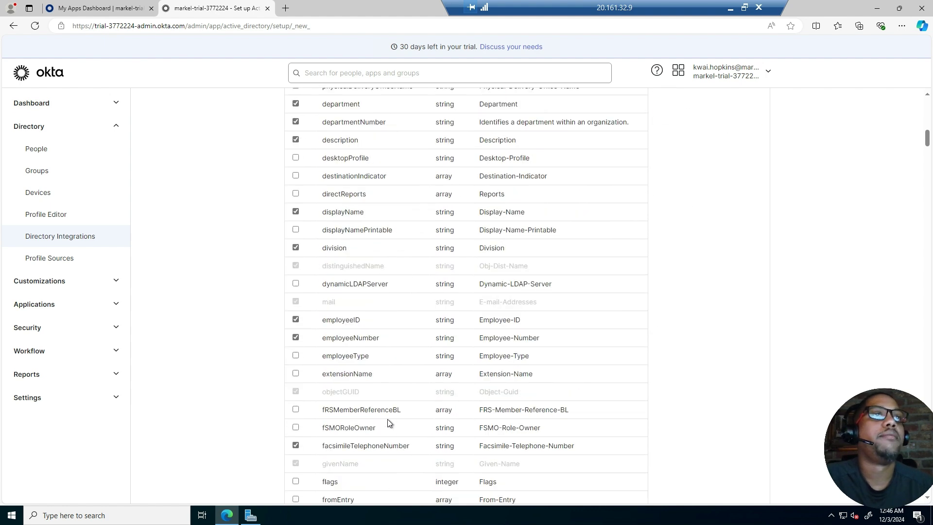
scroll(372, 423, "down", 3)
scroll(371, 422, "down", 3)
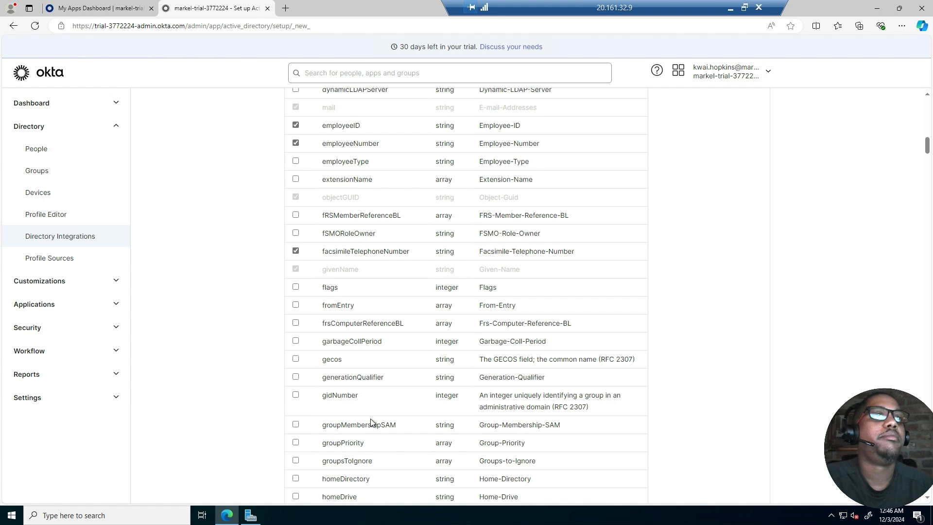
scroll(370, 422, "down", 4)
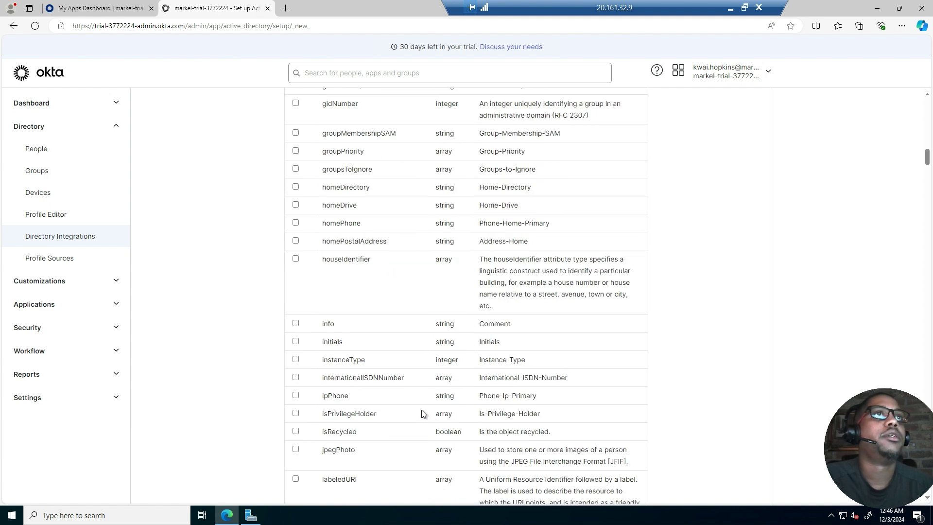
scroll(422, 412, "down", 10)
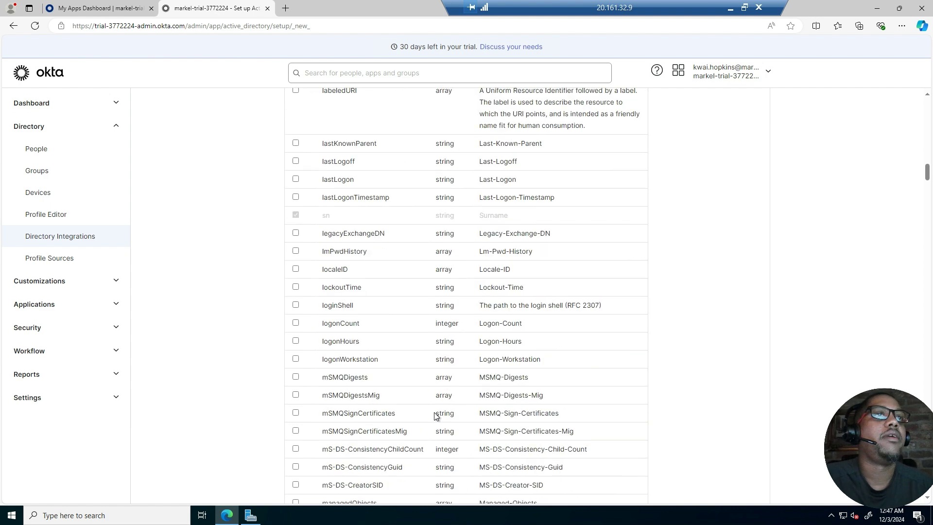
scroll(495, 430, "down", 6)
scroll(516, 432, "down", 5)
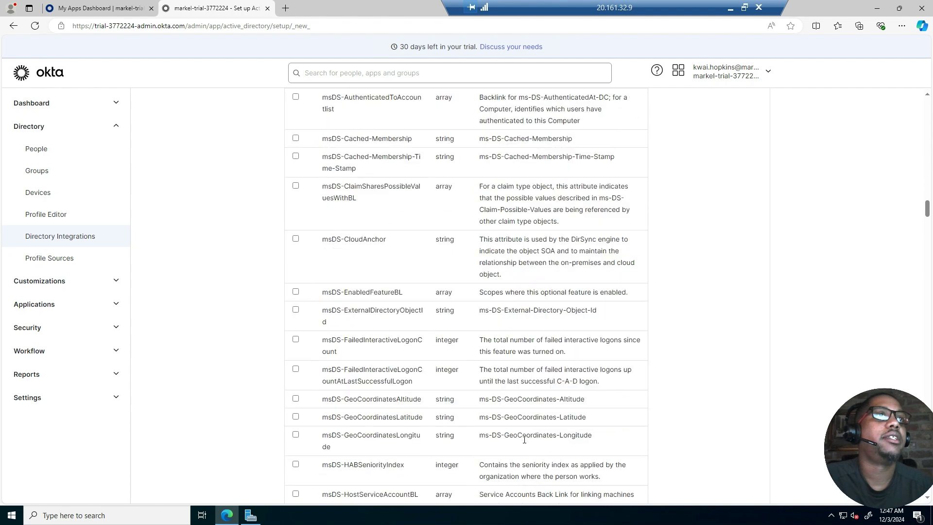
scroll(535, 463, "up", 20)
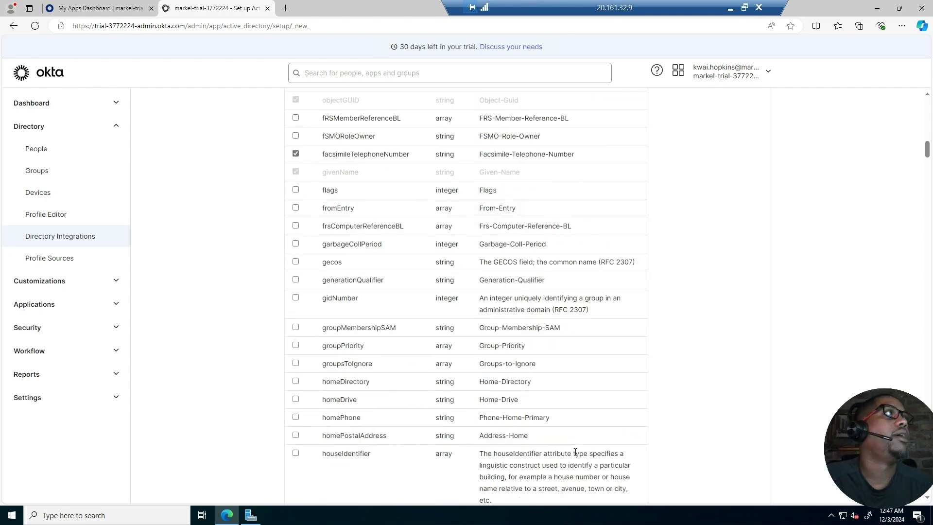
scroll(575, 452, "up", 10)
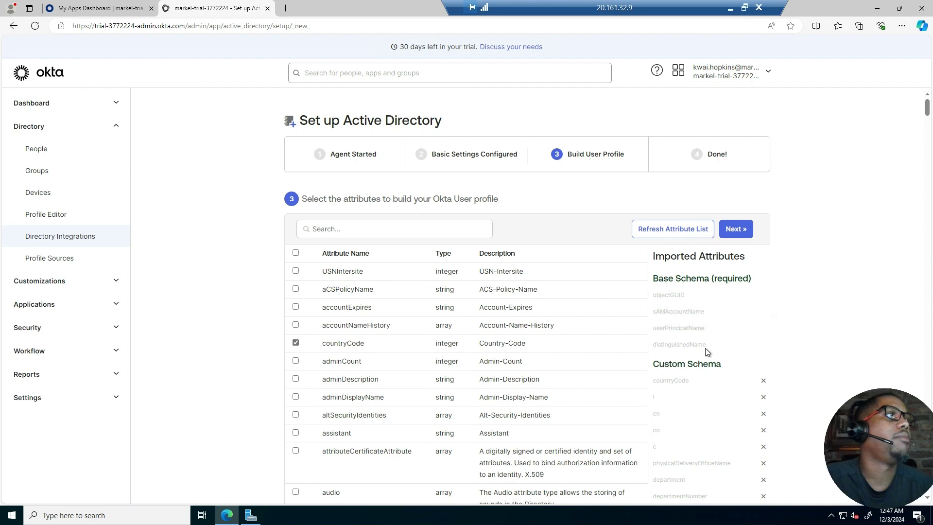
Review the Custom Schema entries under Imported Attributes and the msDS and Terminal Services attributes further down the list
scroll(685, 336, "down", 3)
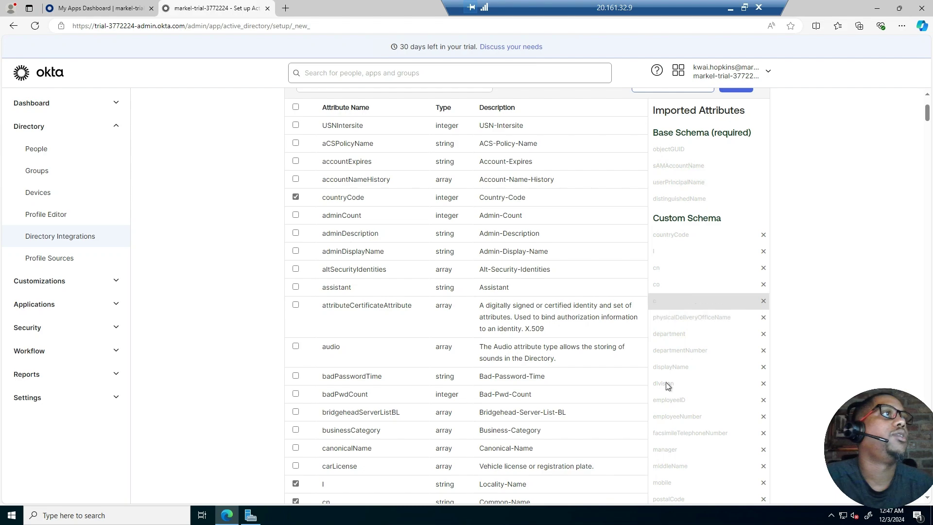
scroll(676, 379, "down", 3)
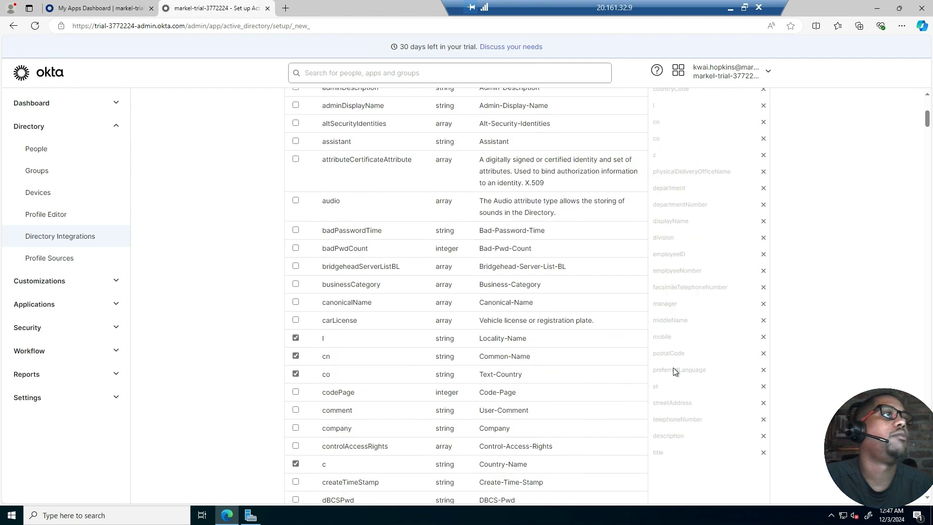
scroll(594, 375, "down", 15)
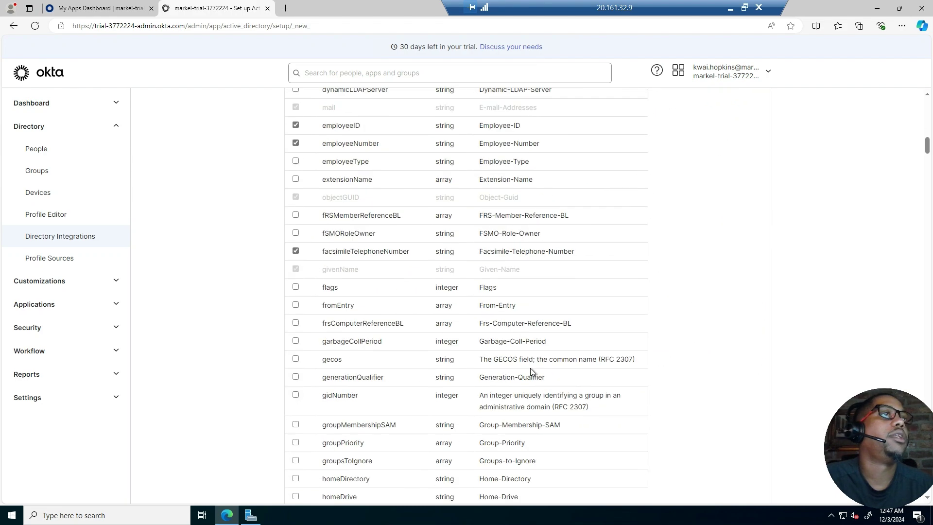
scroll(531, 370, "down", 20)
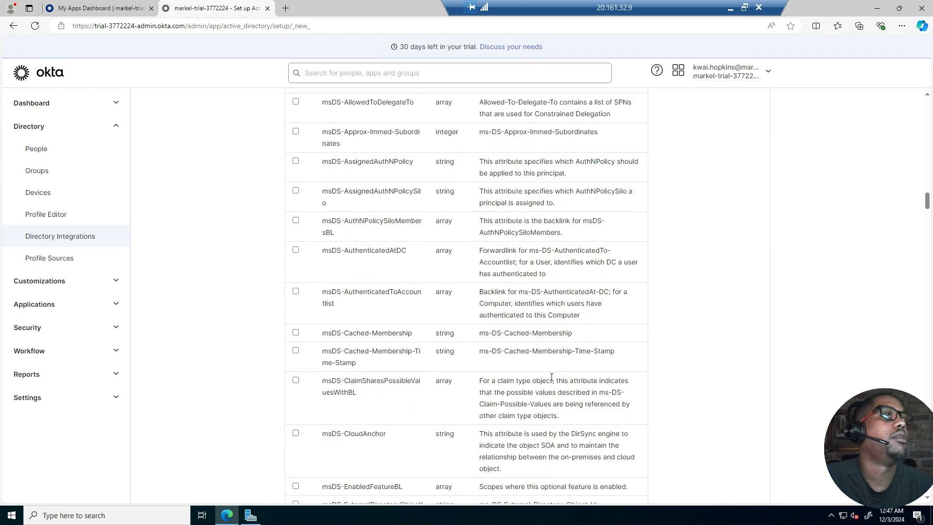
scroll(551, 378, "down", 20)
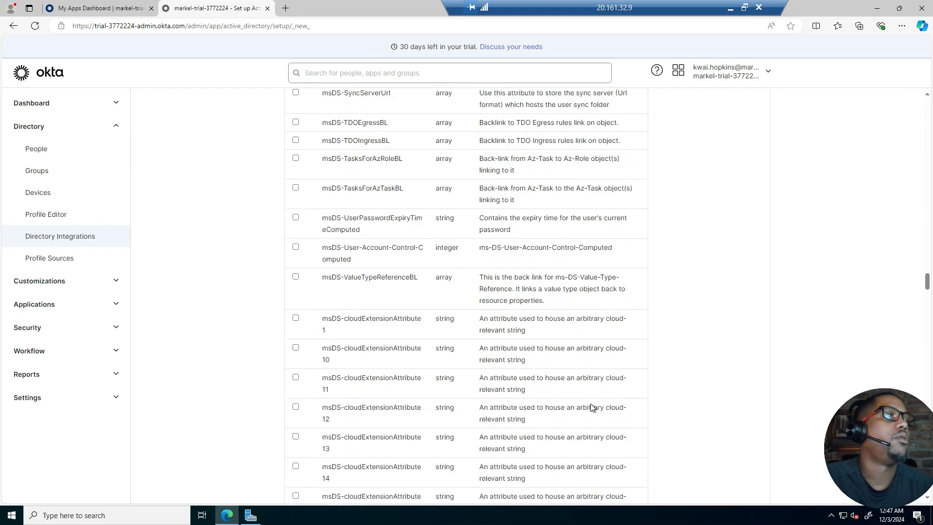
scroll(592, 407, "down", 20)
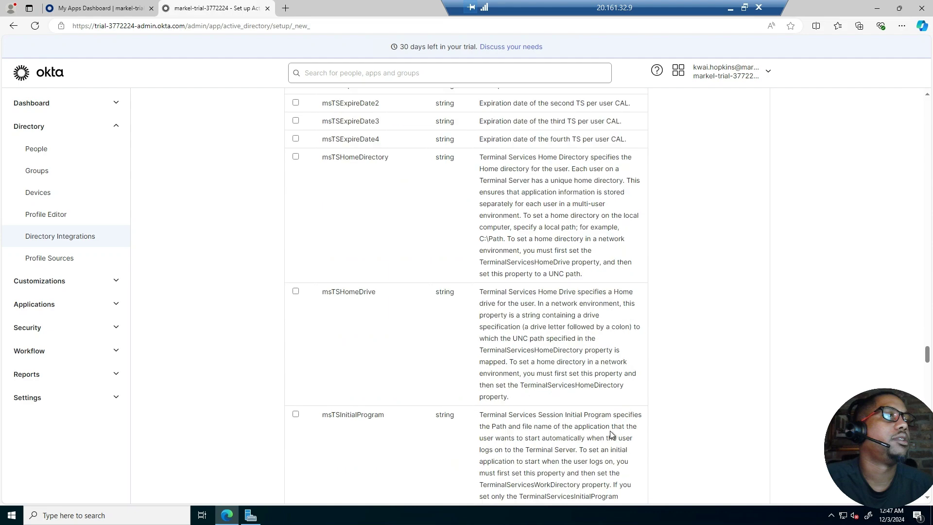
scroll(611, 430, "down", 12)
Accept the default attribute selection for the Okta user profile and continue to the final stage of the setup
left_click_drag(928, 391, 920, 85)
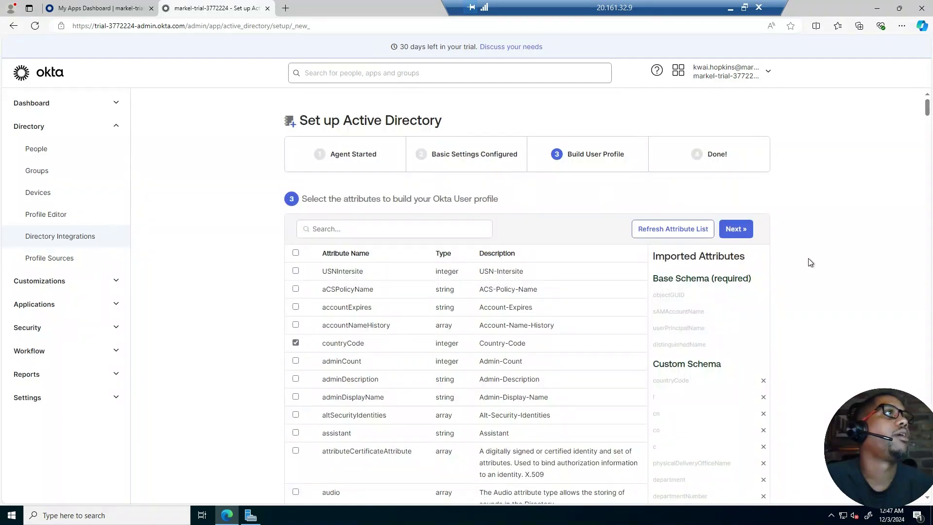
left_click(735, 230)
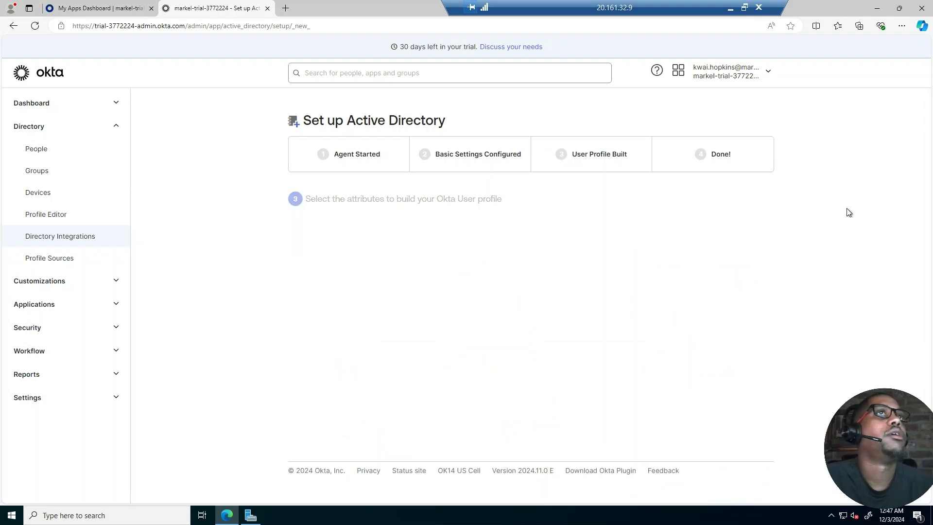